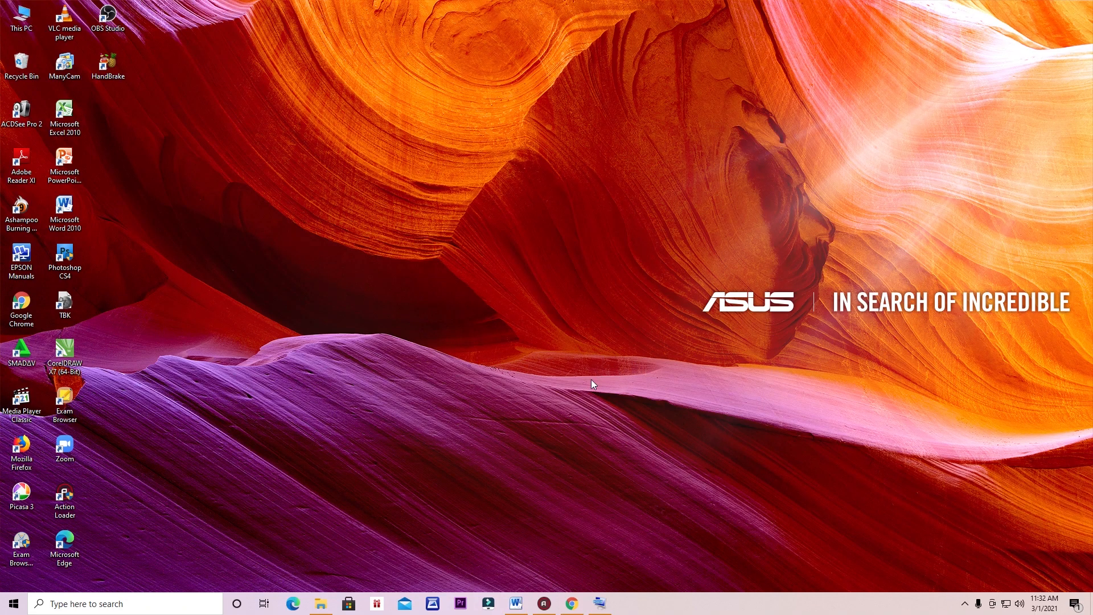
Step: Restore the Drive preview of praktikum word.docx and scroll to Tugas Praktekum 5, the Lamaran Pekerjaan letter
left_click(571, 604)
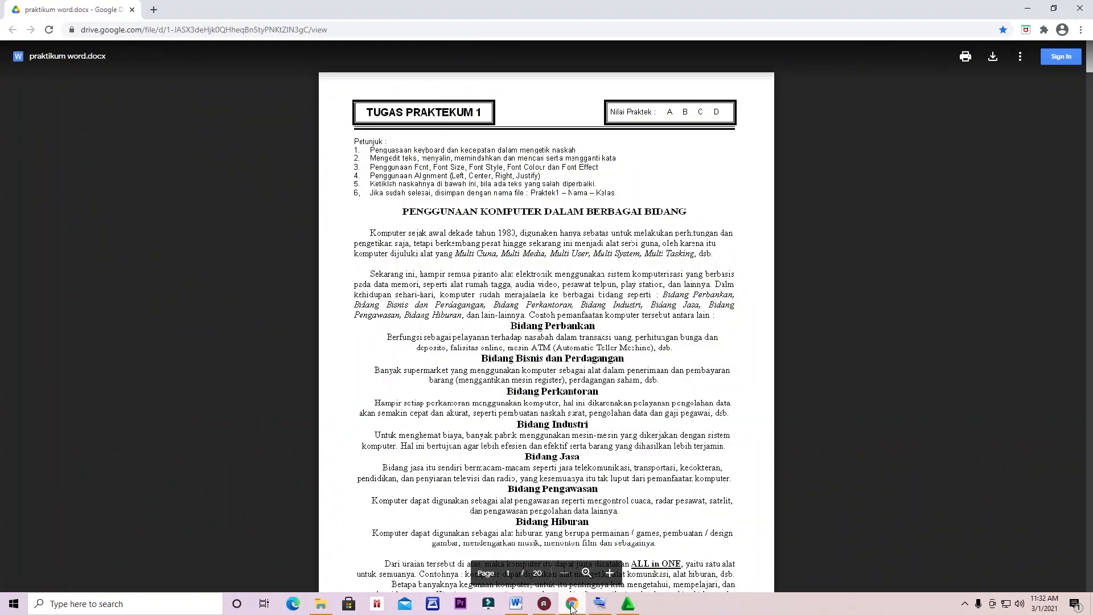
scroll(702, 323, "down", 4)
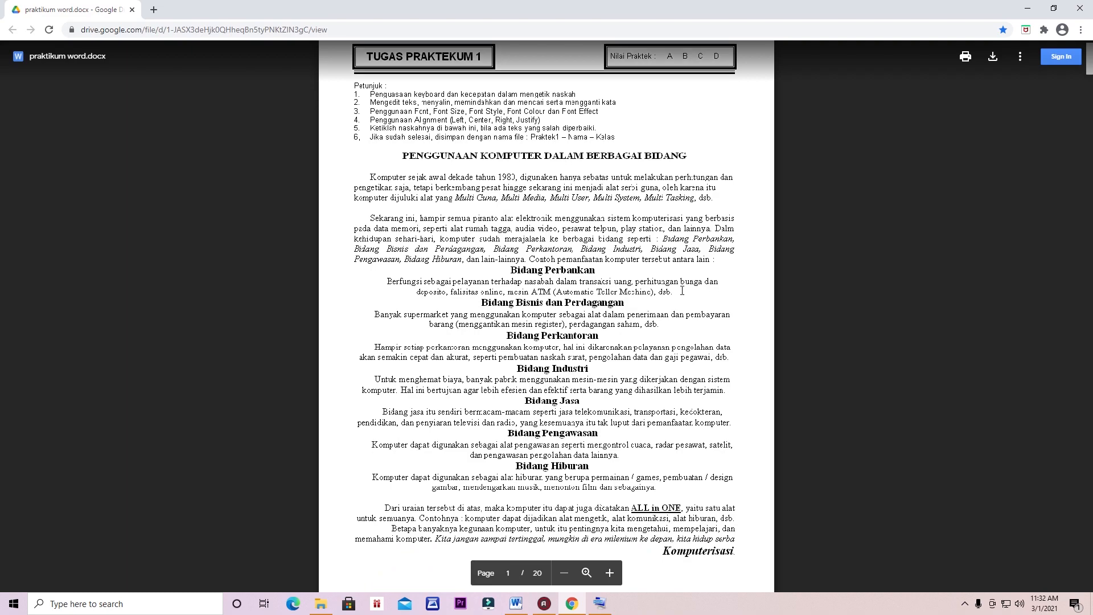
scroll(682, 290, "down", 6)
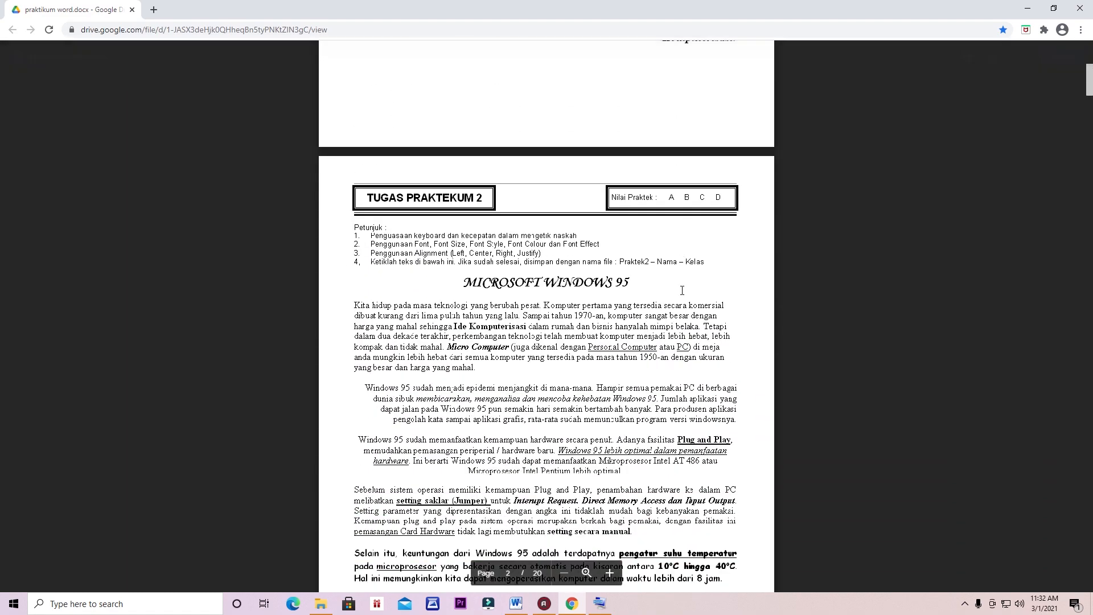
scroll(682, 290, "down", 11)
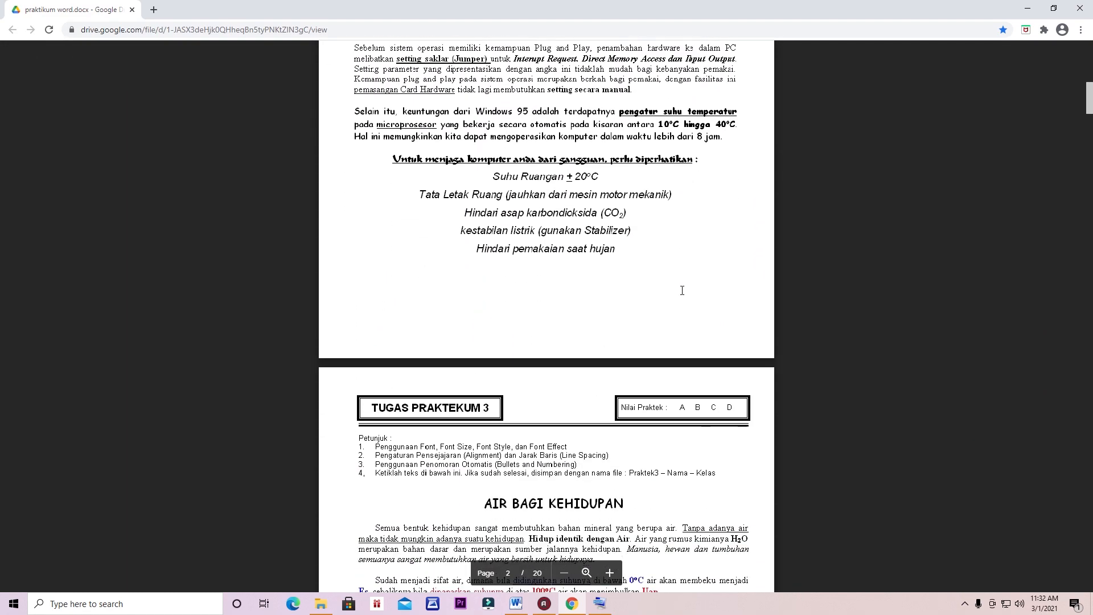
scroll(682, 290, "down", 11)
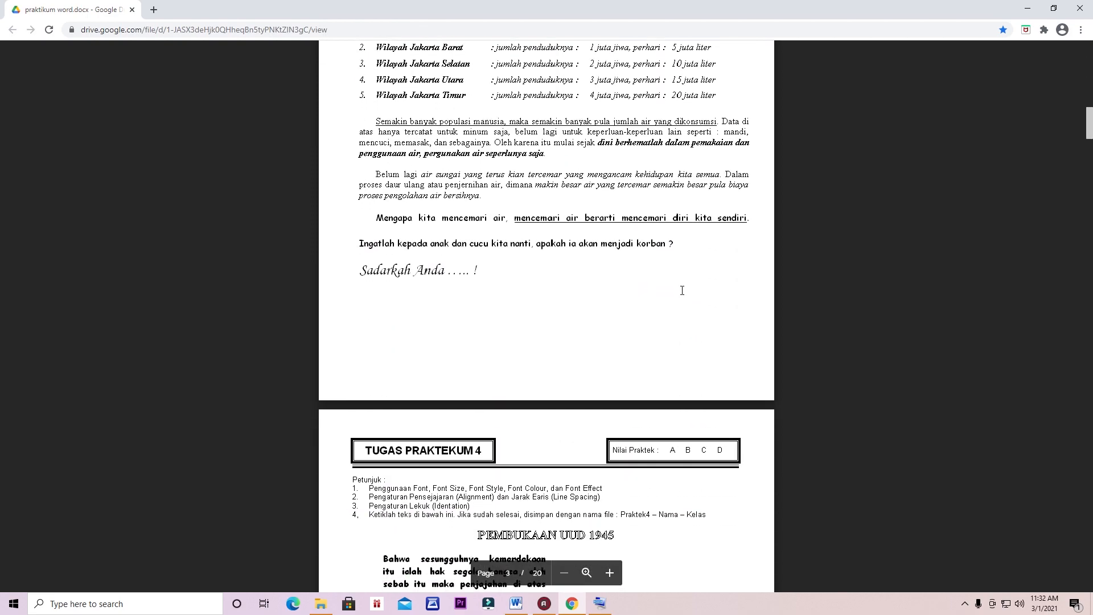
scroll(682, 290, "down", 11)
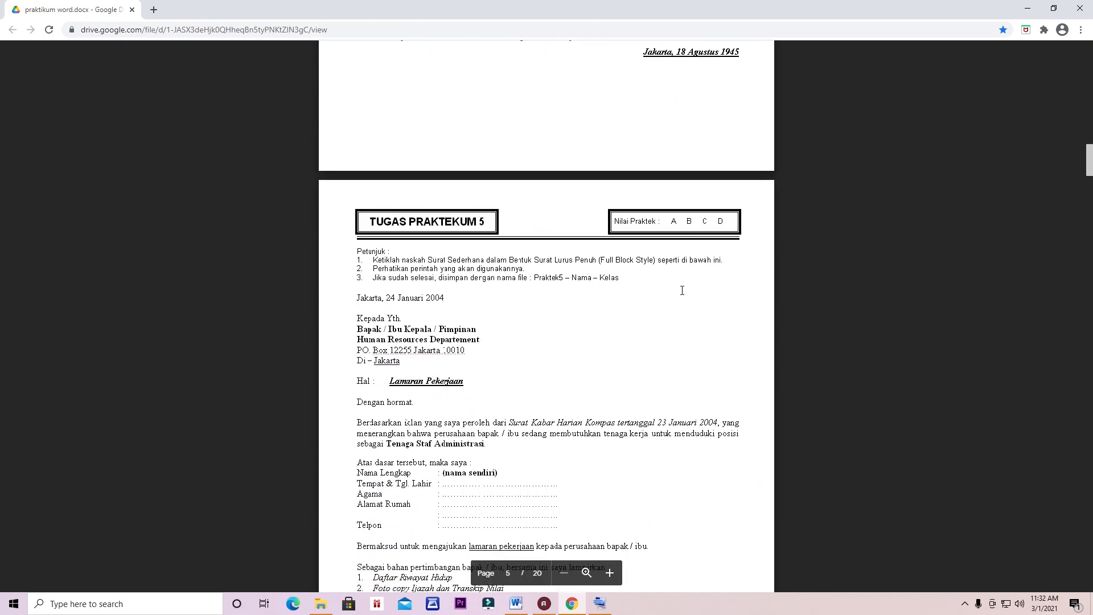
scroll(390, 276, "down", 1)
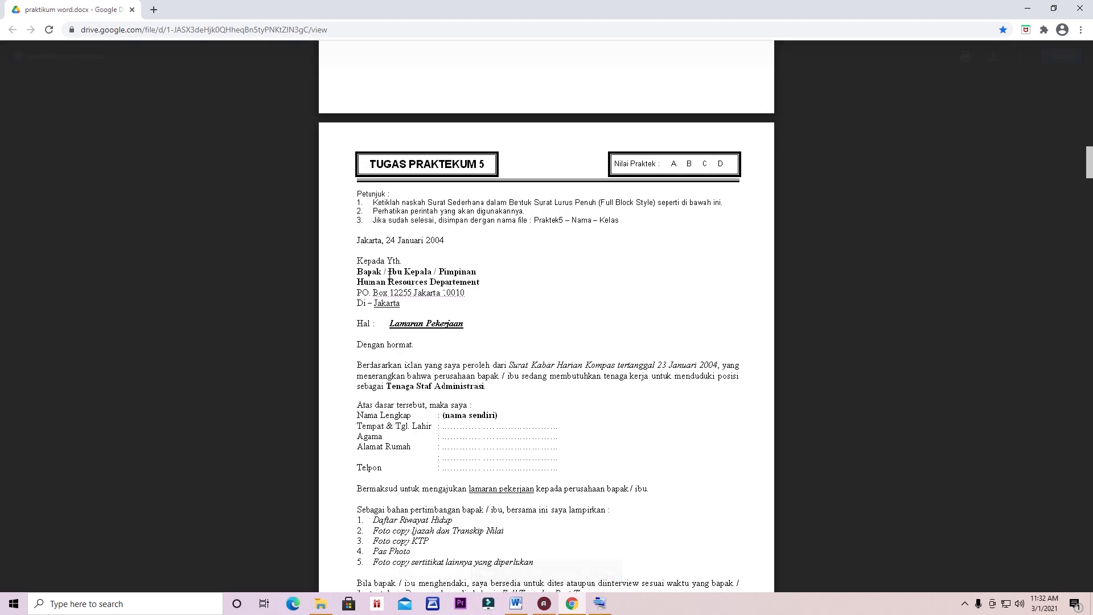
scroll(433, 235, "down", 1)
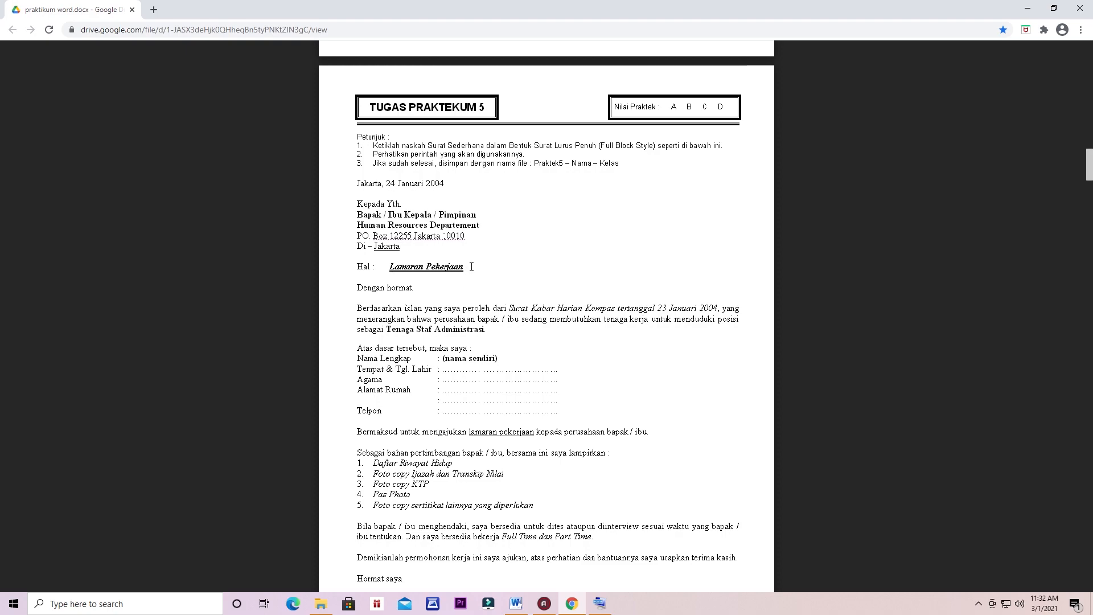
scroll(471, 265, "down", 1)
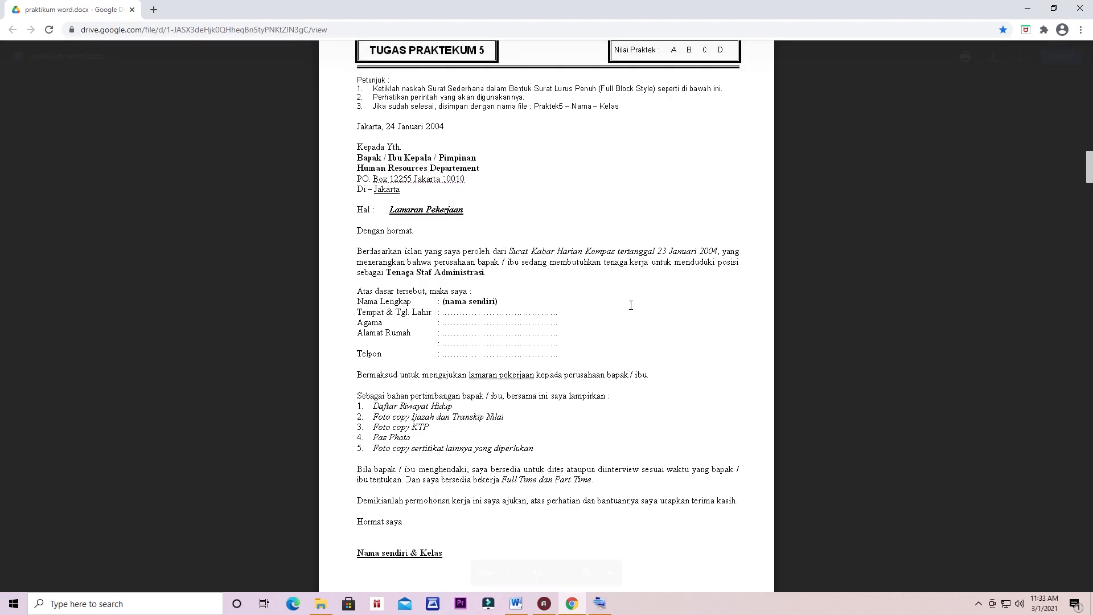
scroll(630, 305, "up", 1)
scroll(631, 305, "down", 1)
scroll(526, 343, "down", 1)
scroll(526, 342, "up", 1)
scroll(692, 302, "down", 4)
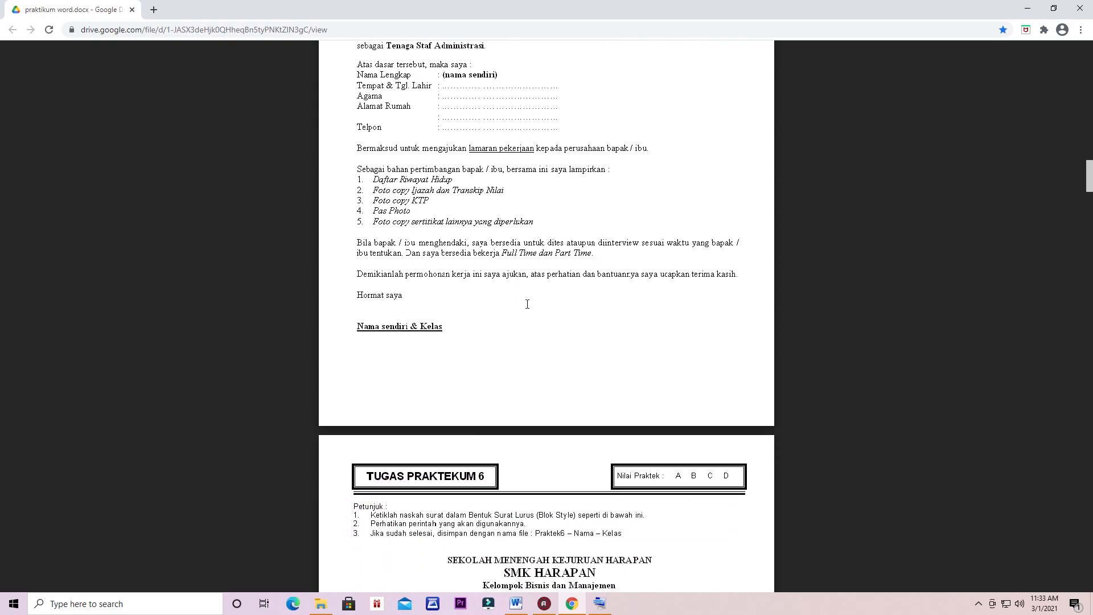
Step: Page through Tugas Praktekum 6 to 15 in the Drive preview, then scroll back up
scroll(506, 304, "down", 2)
scroll(505, 304, "down", 13)
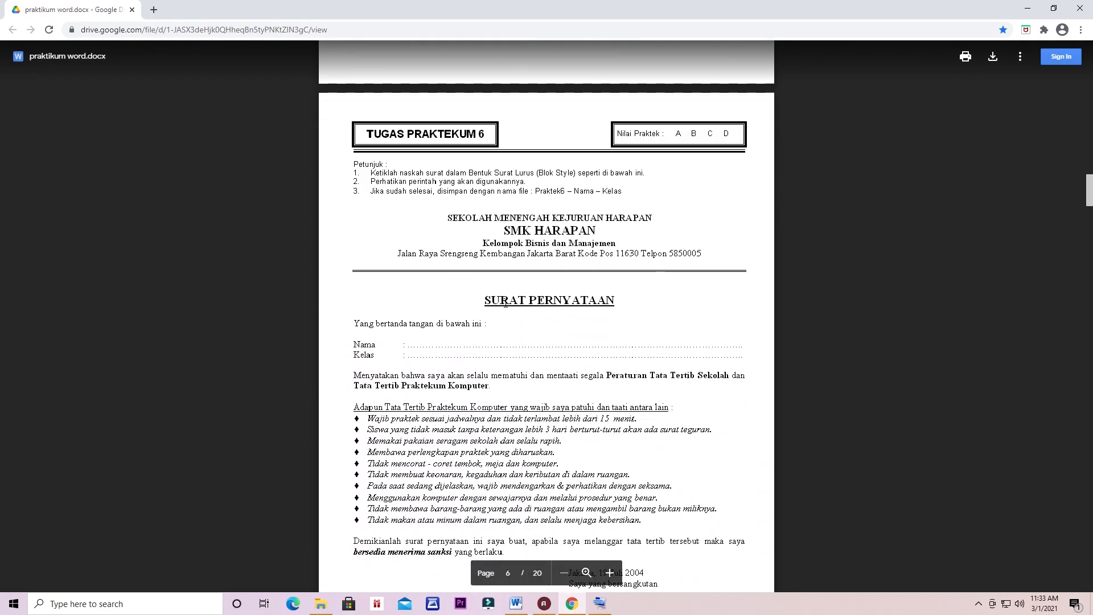
scroll(506, 302, "down", 15)
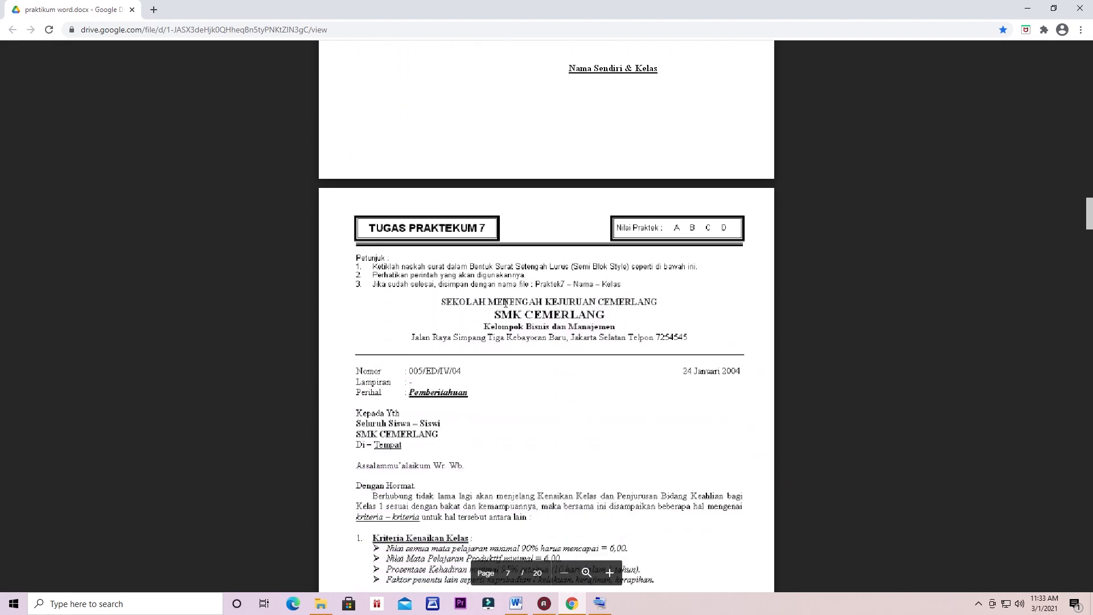
scroll(506, 301, "down", 20)
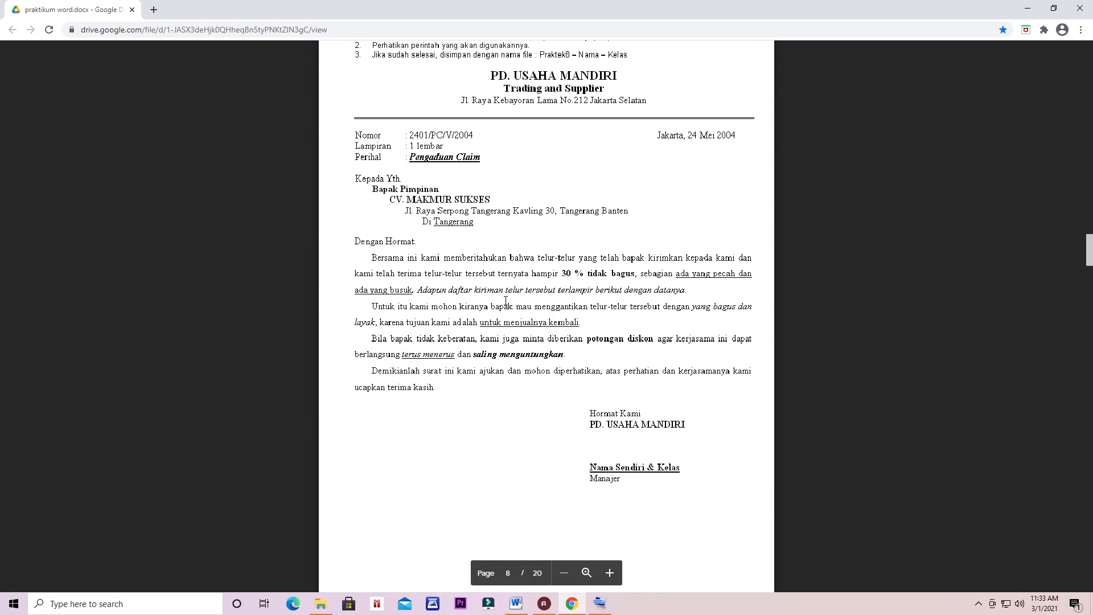
scroll(506, 301, "down", 8)
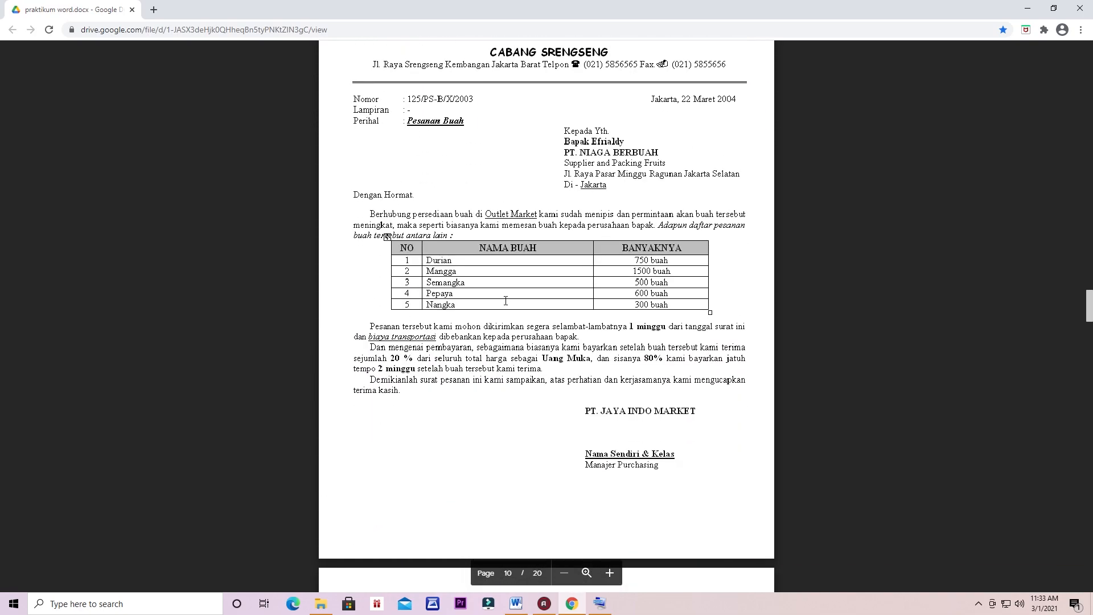
scroll(506, 300, "down", 4)
scroll(506, 301, "down", 1)
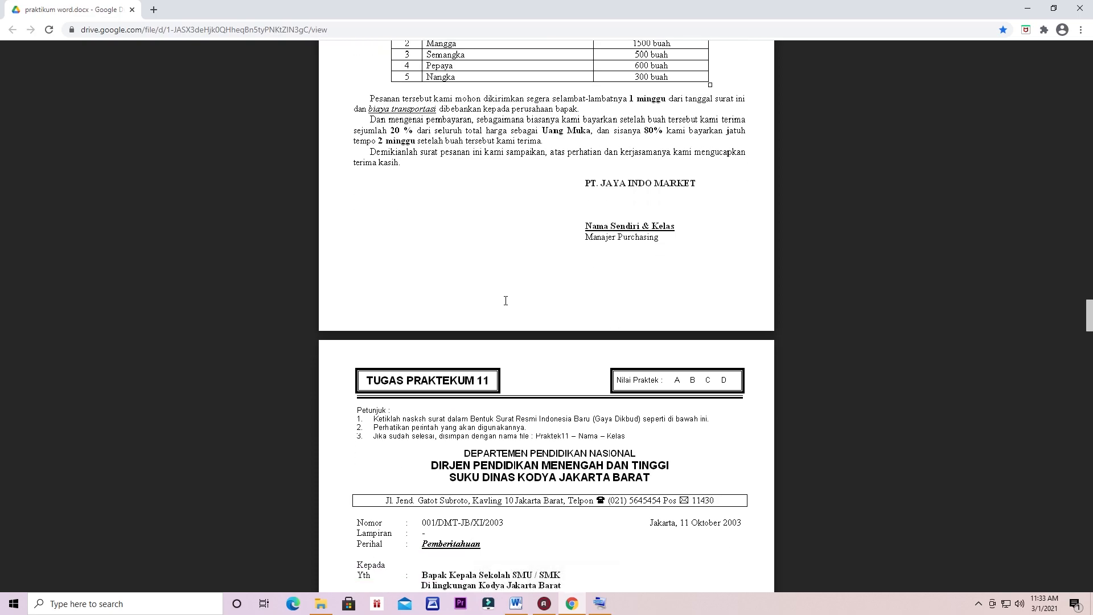
scroll(505, 300, "down", 2)
scroll(560, 333, "down", 3)
scroll(560, 333, "down", 9)
scroll(559, 331, "down", 2)
scroll(486, 297, "down", 2)
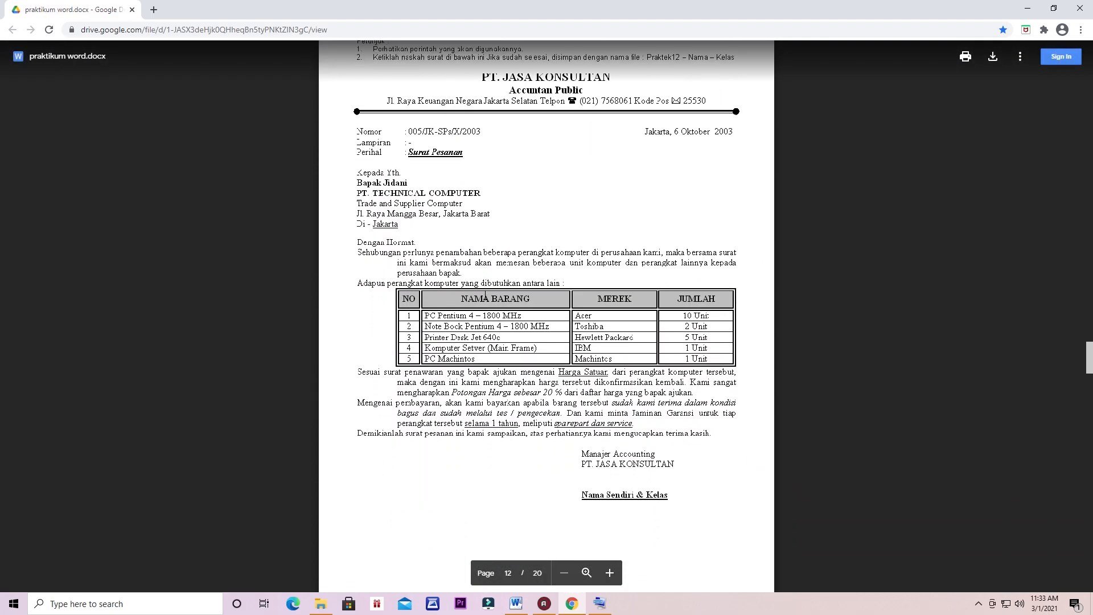
scroll(566, 207, "down", 3)
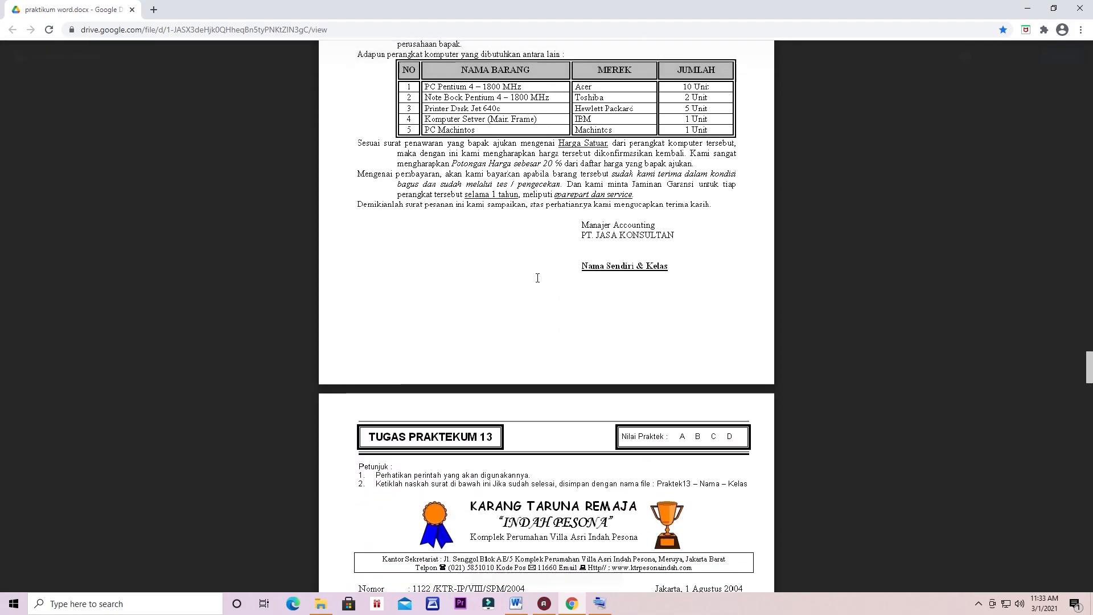
scroll(536, 276, "down", 4)
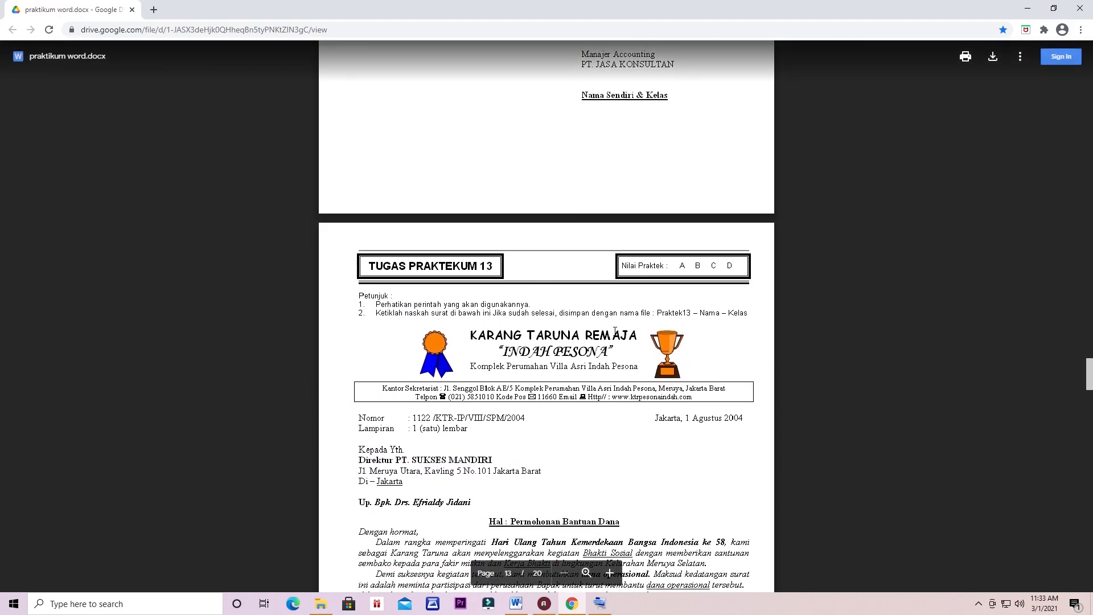
scroll(571, 356, "down", 5)
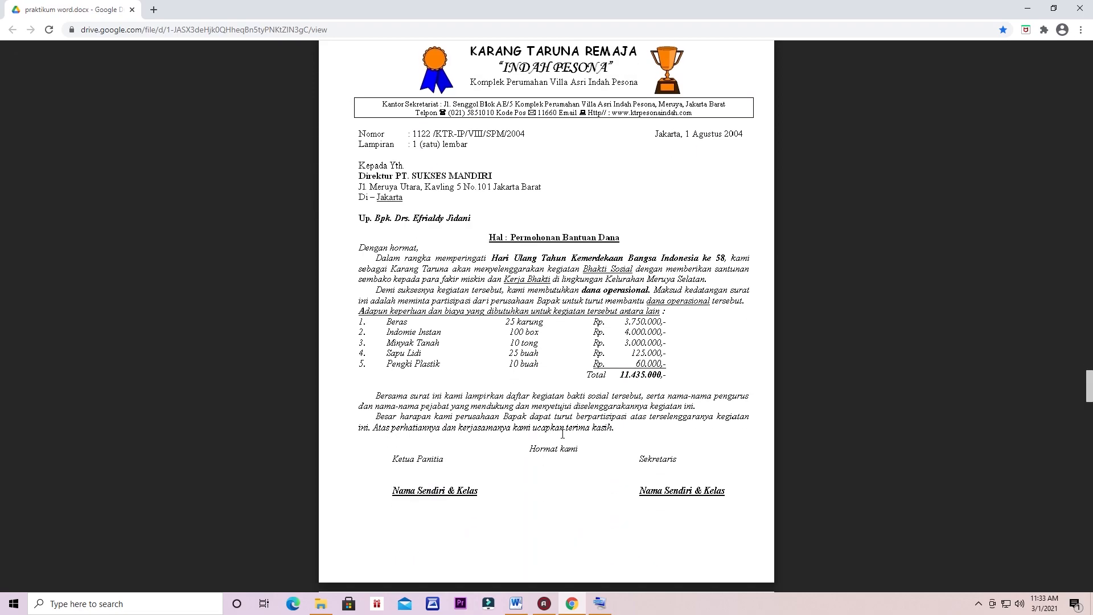
scroll(562, 431, "down", 5)
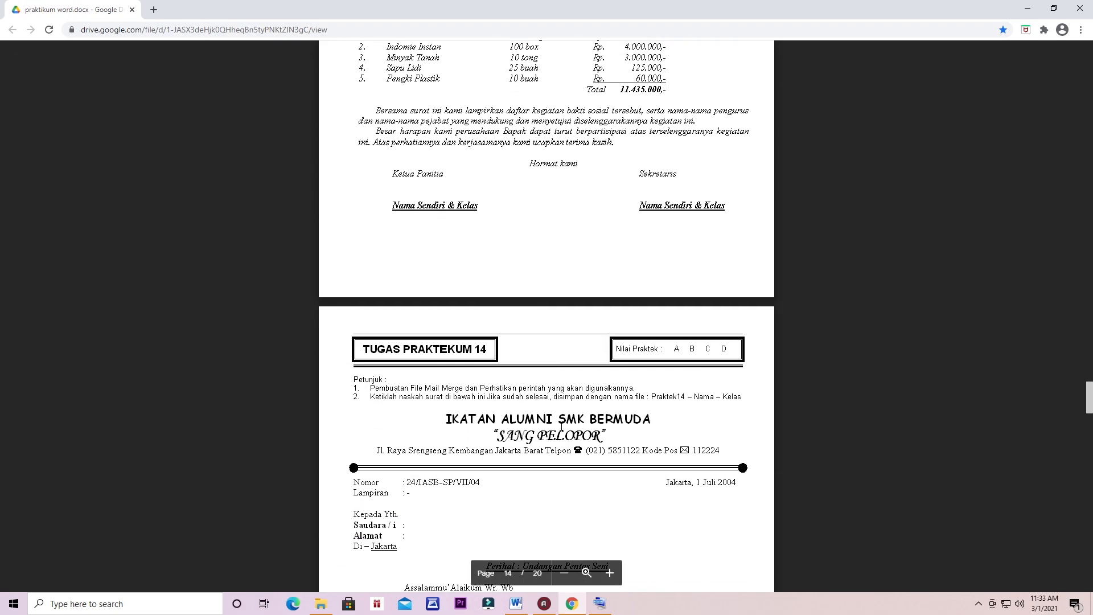
scroll(560, 424, "down", 6)
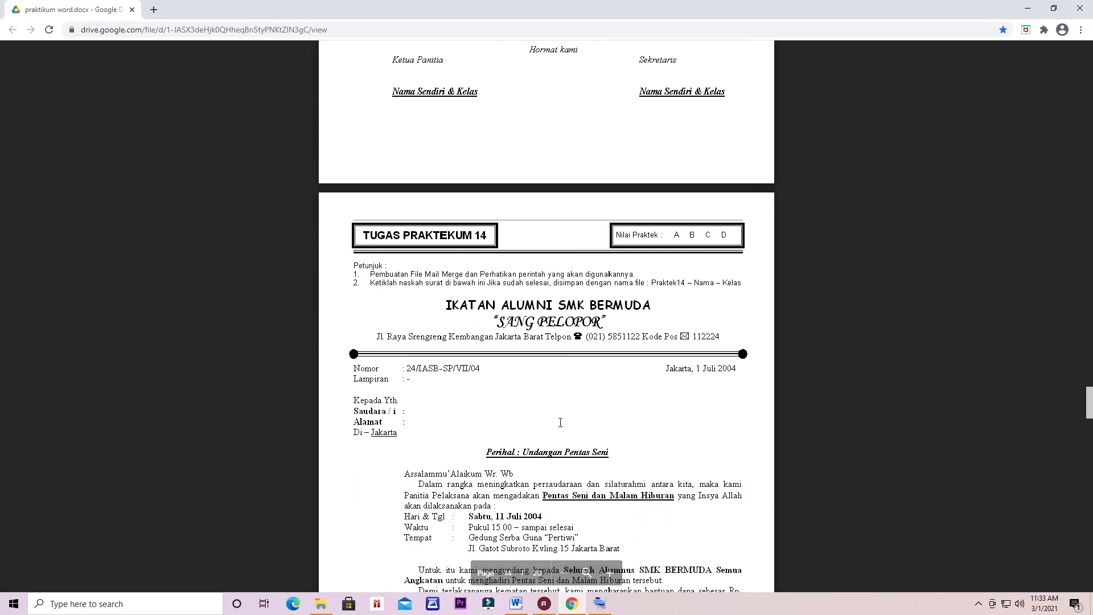
scroll(560, 422, "down", 4)
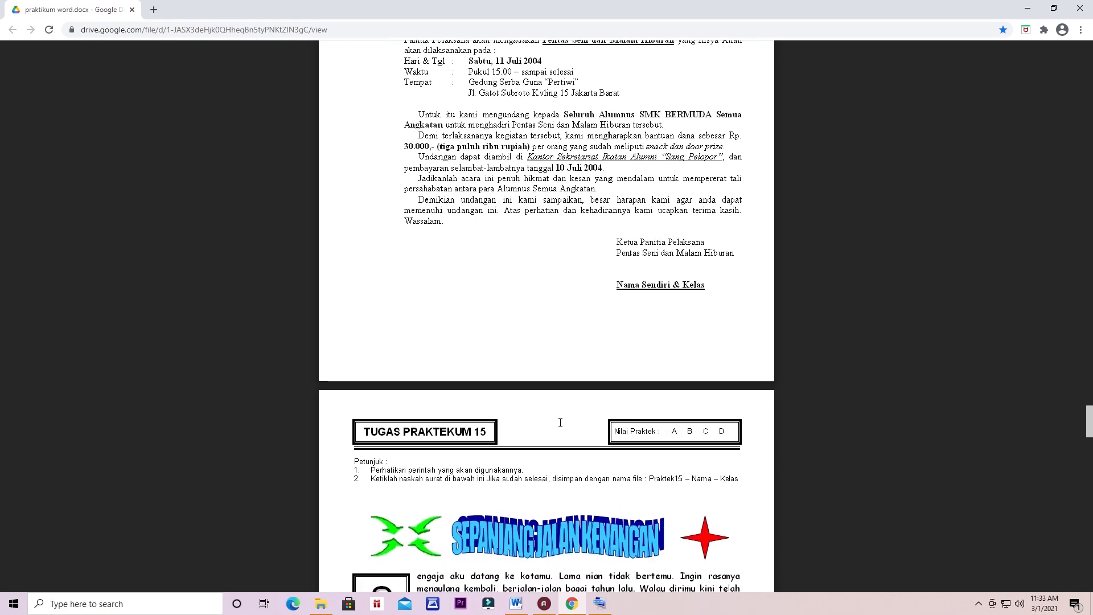
scroll(561, 422, "up", 8)
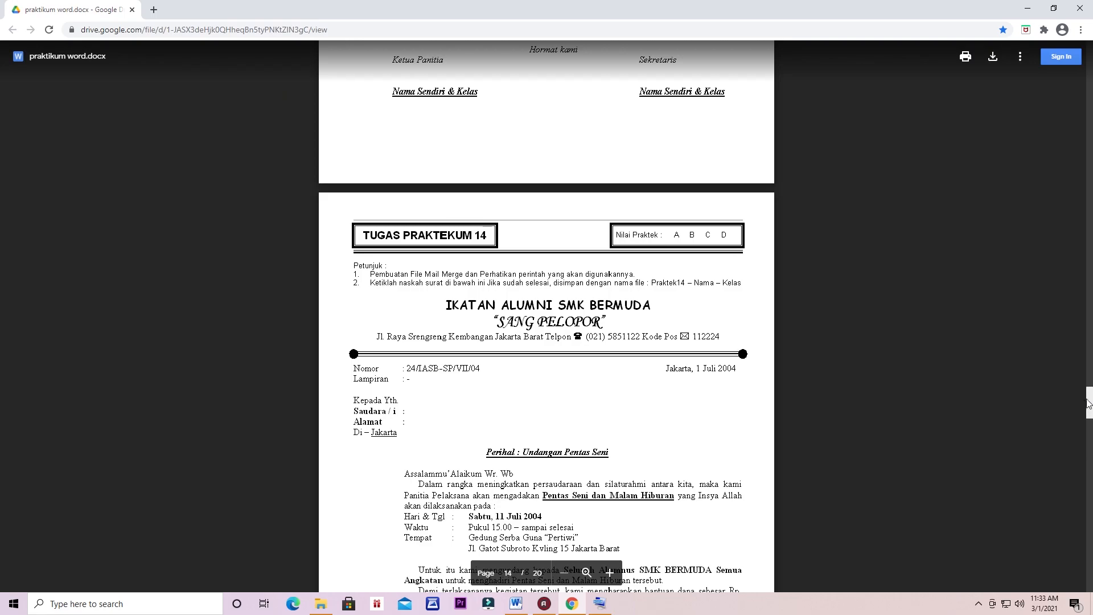
left_click_drag(1089, 401, 1090, 230)
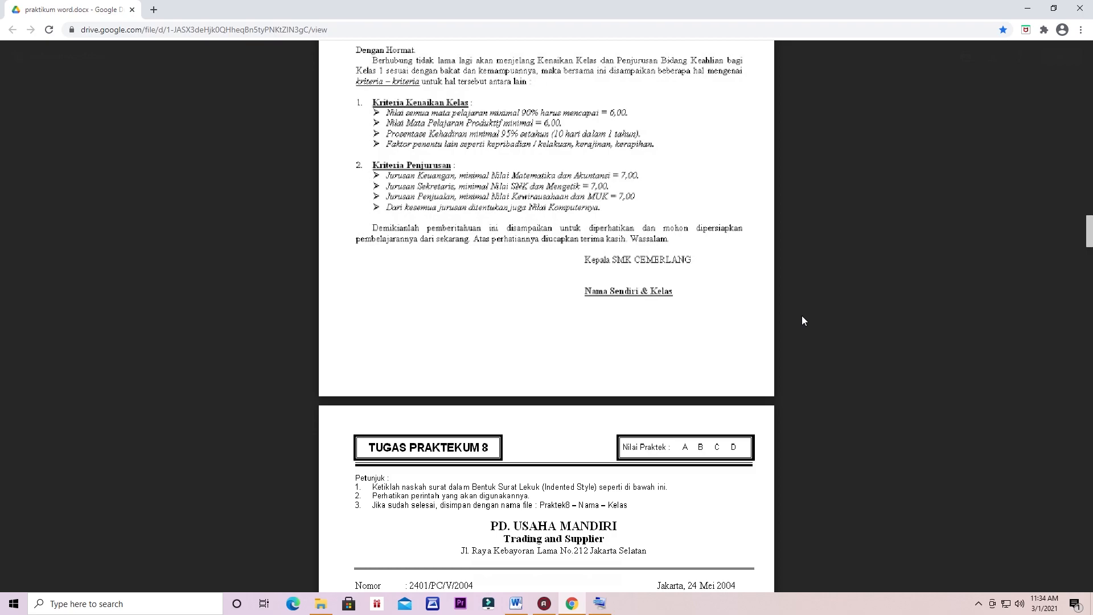
scroll(746, 309, "up", 7)
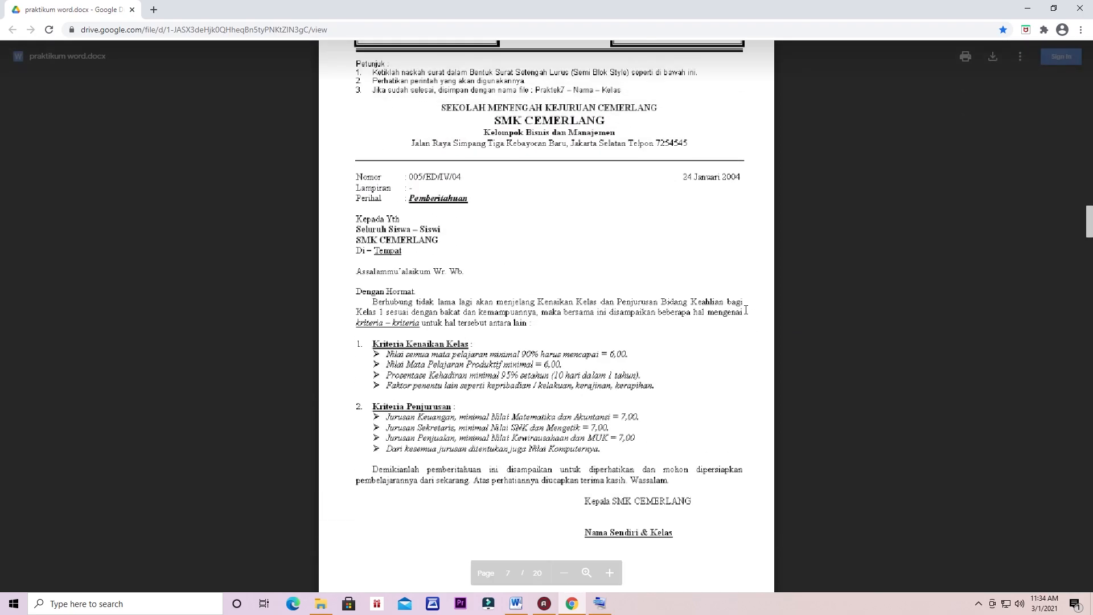
scroll(739, 313, "up", 1)
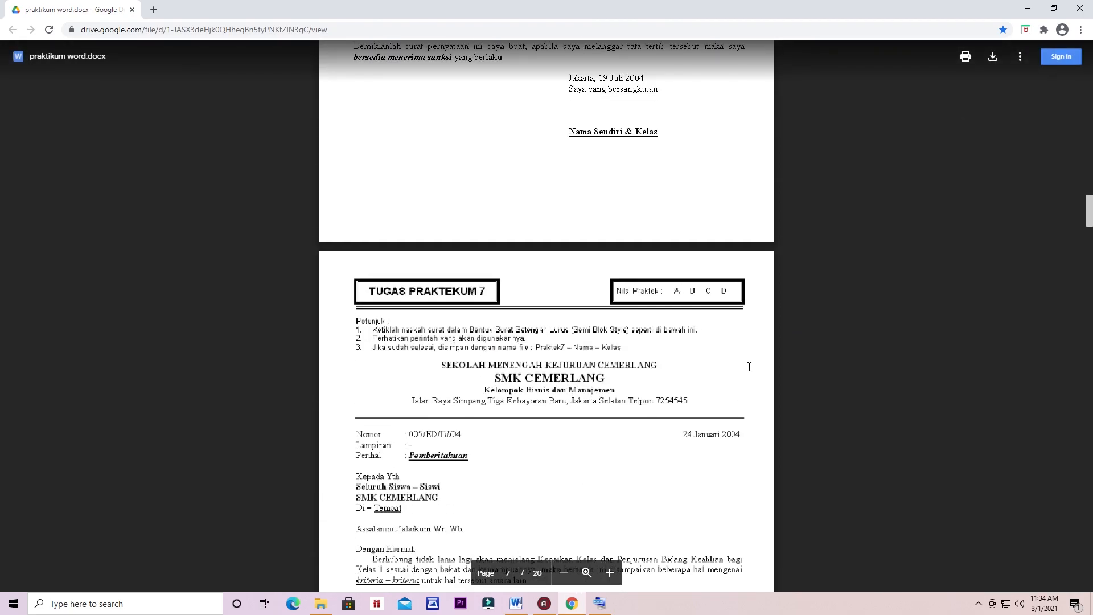
scroll(749, 367, "up", 15)
scroll(749, 367, "up", 7)
scroll(754, 364, "down", 8)
scroll(753, 365, "down", 15)
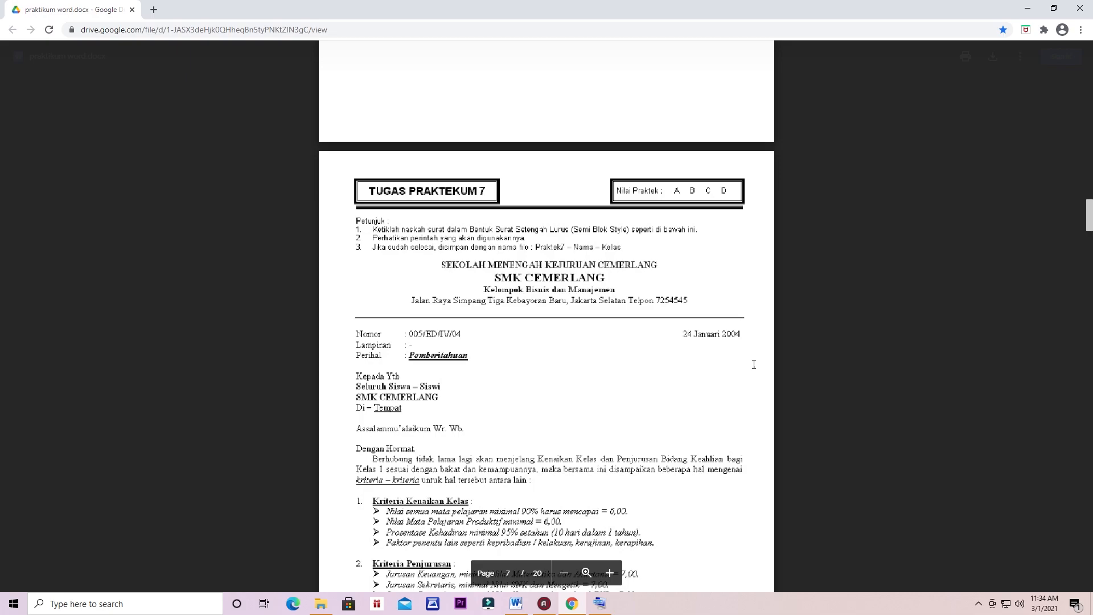
scroll(753, 364, "down", 4)
scroll(731, 373, "up", 14)
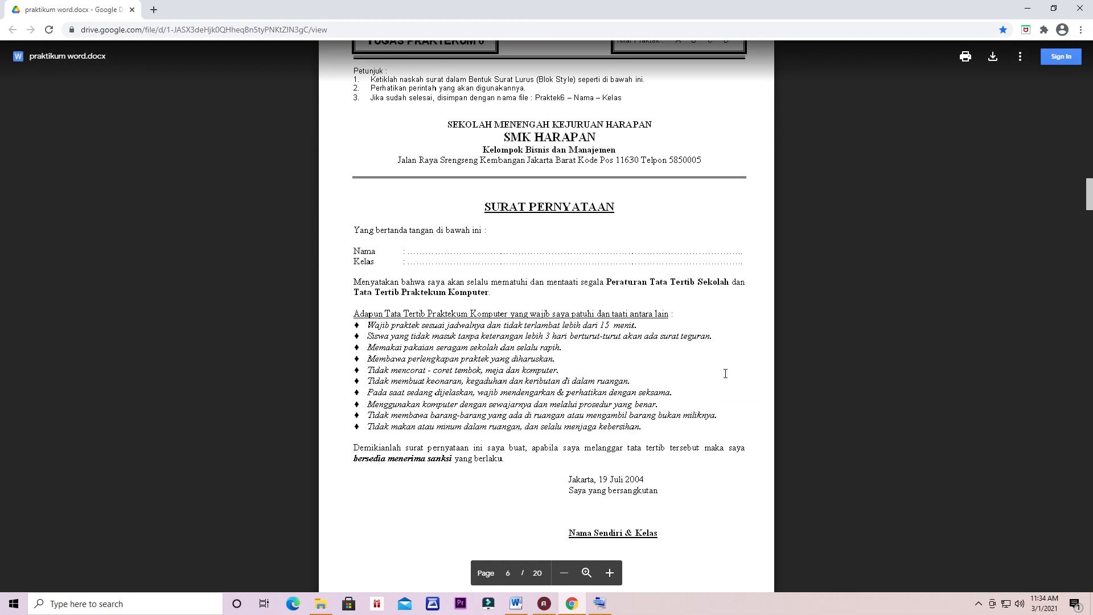
scroll(725, 373, "up", 5)
scroll(620, 368, "up", 7)
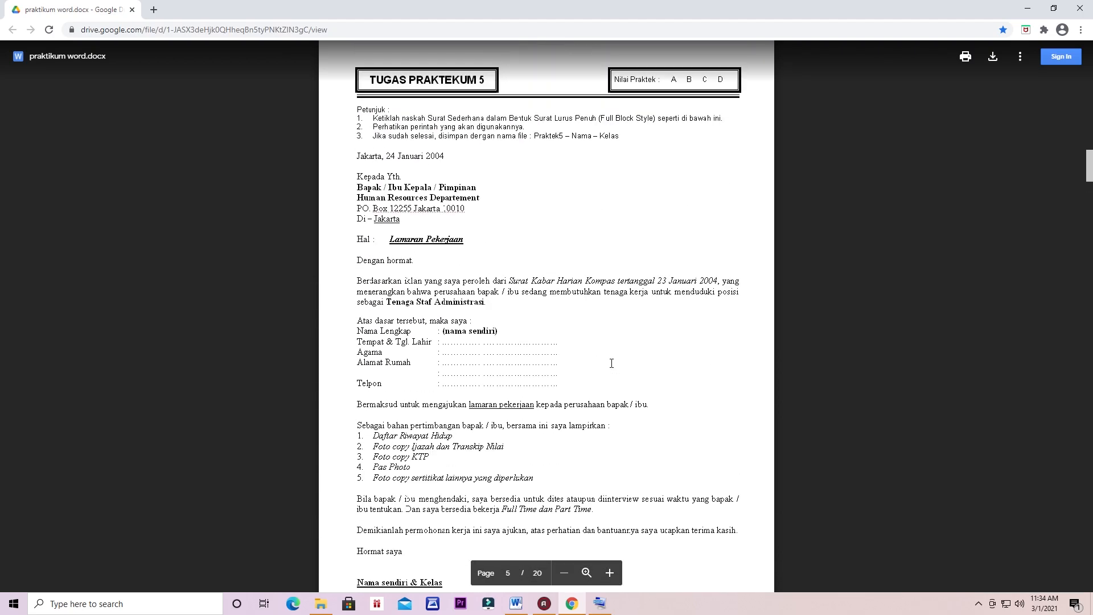
scroll(611, 363, "down", 3)
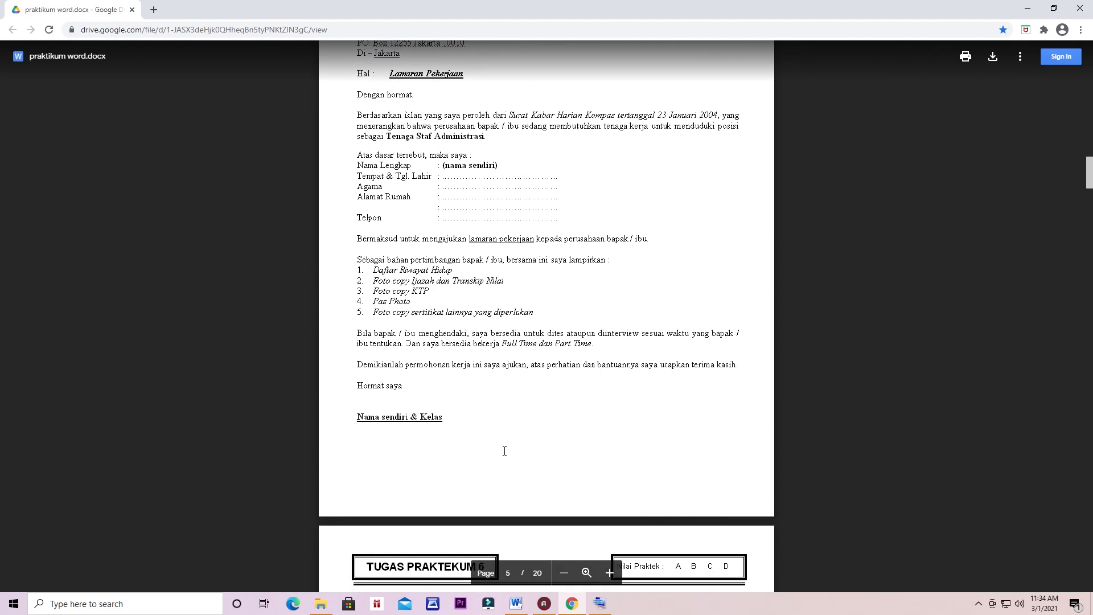
scroll(504, 451, "down", 2)
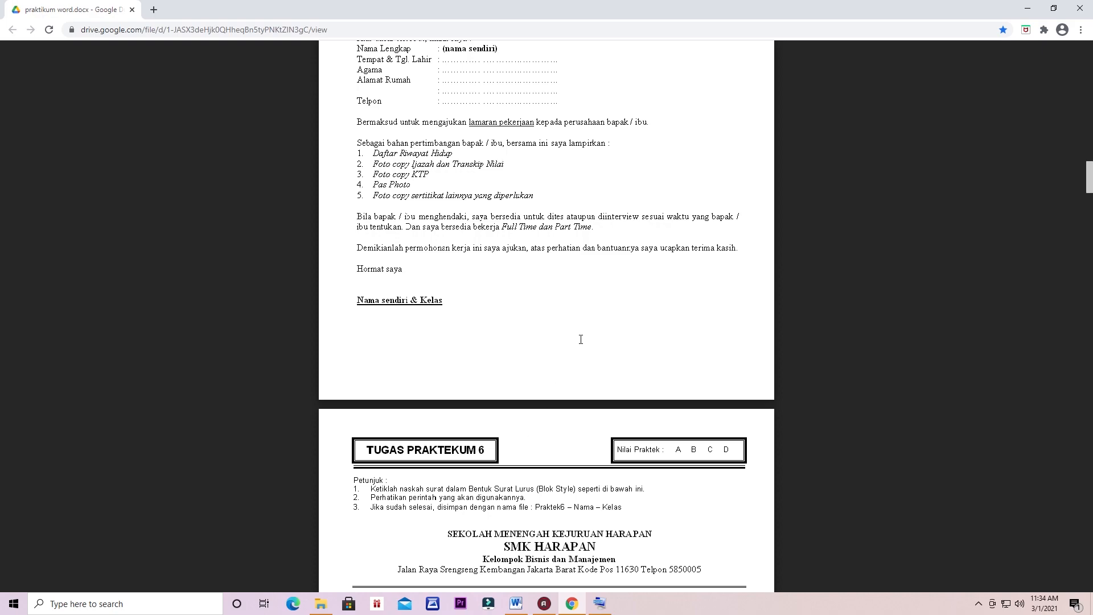
scroll(581, 341, "up", 6)
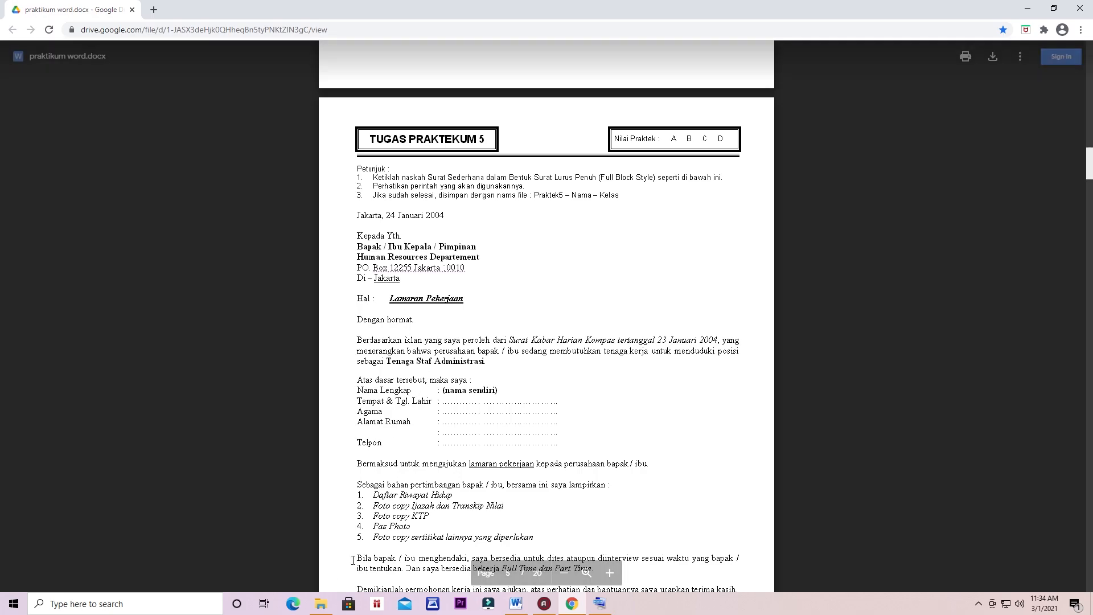
Step: Open the X MIPA 1 student's Word file from USB Drive (F:) in File Explorer
left_click(321, 604)
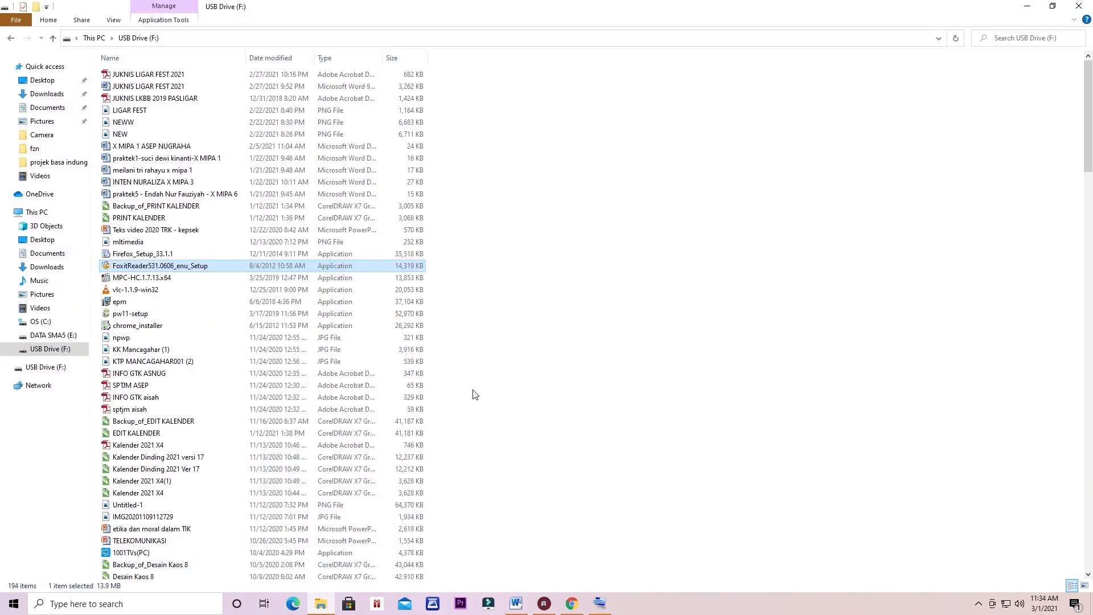
left_click(556, 321)
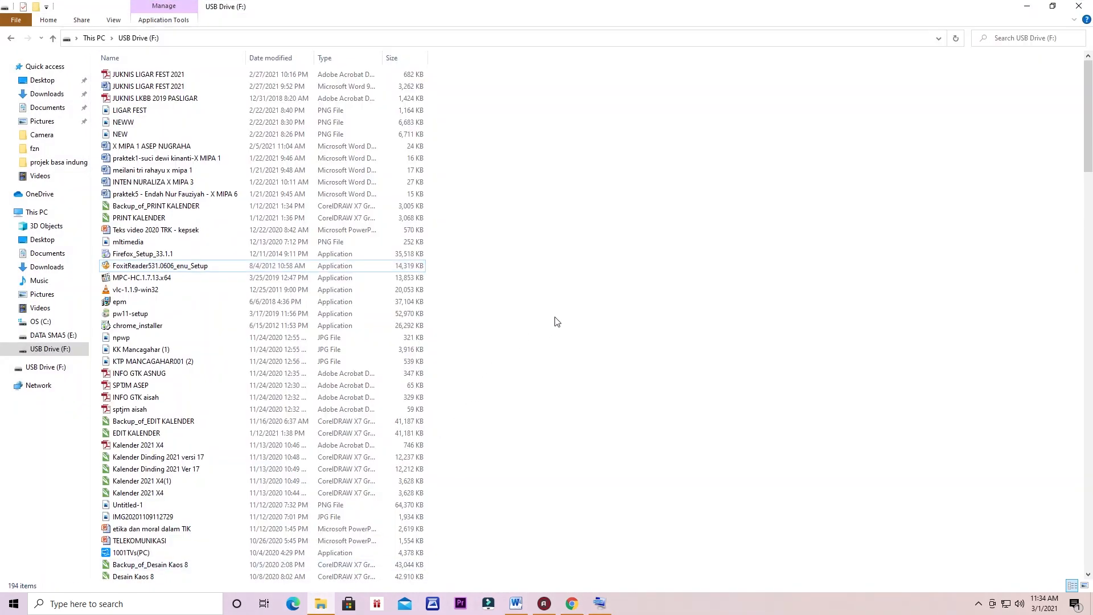
left_click(174, 148)
double_click(173, 148)
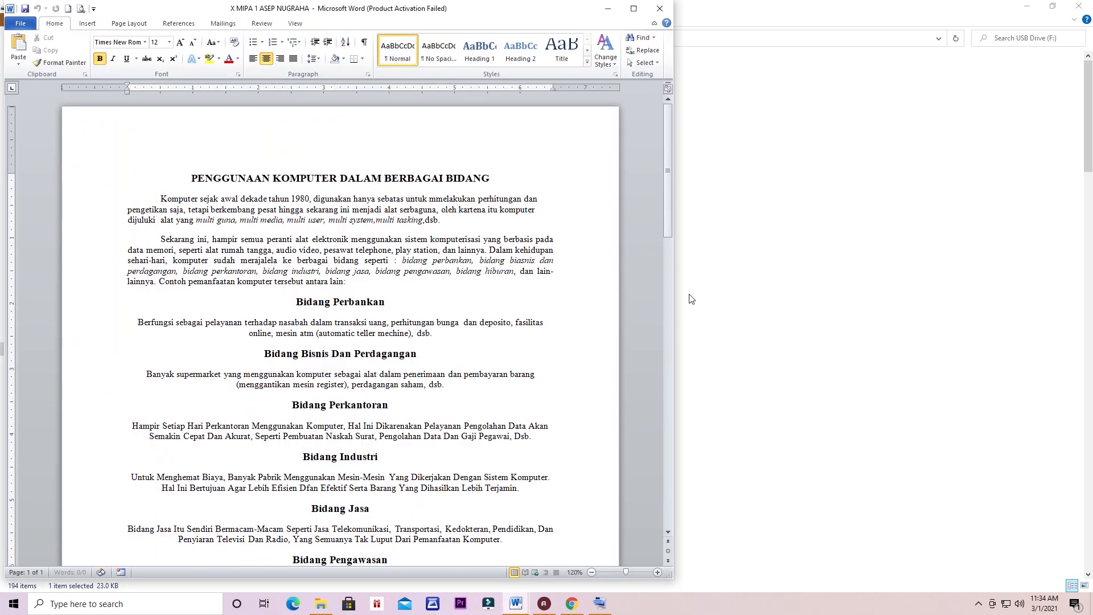
Step: Maximize Word and place the cursor below the final 'Jakarta, 18 agustus 1945' paragraph
left_click(633, 8)
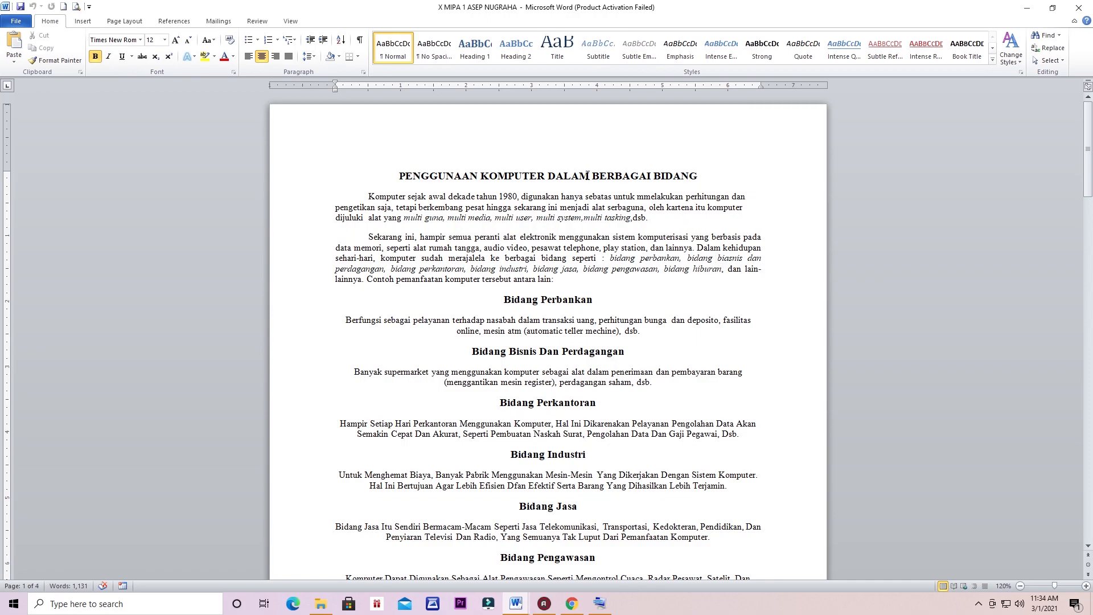
scroll(592, 177, "down", 10)
scroll(592, 177, "down", 20)
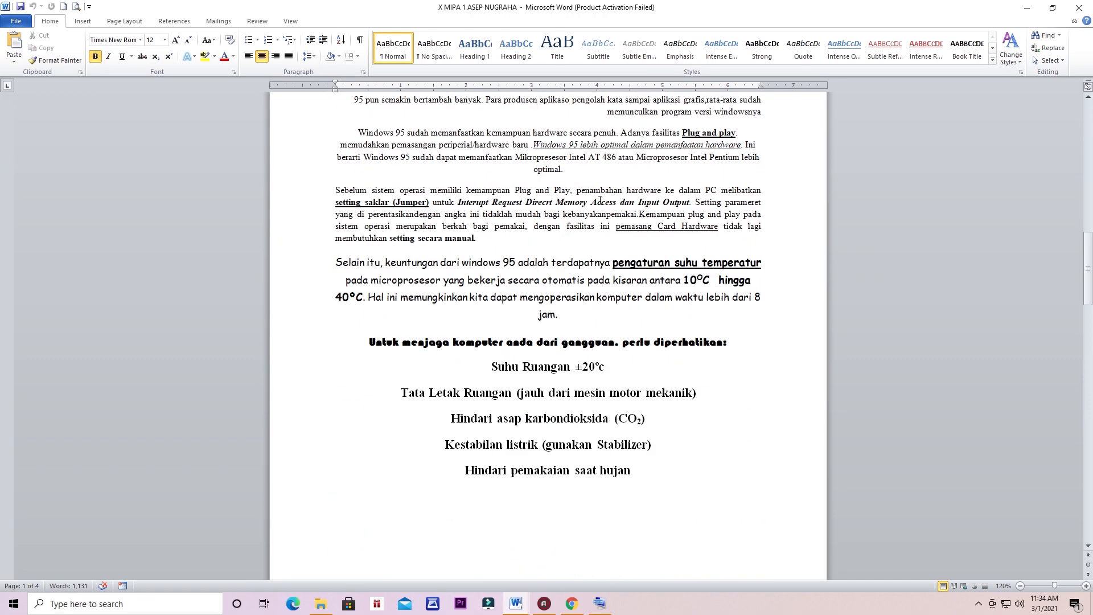
scroll(569, 336, "down", 15)
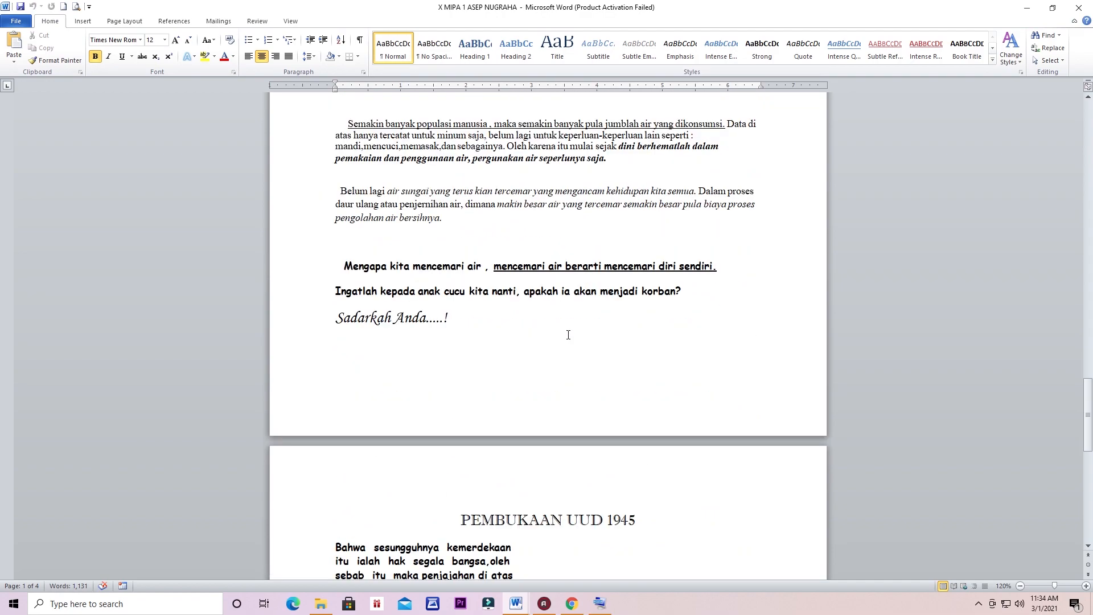
scroll(567, 328, "down", 1)
left_click(655, 481)
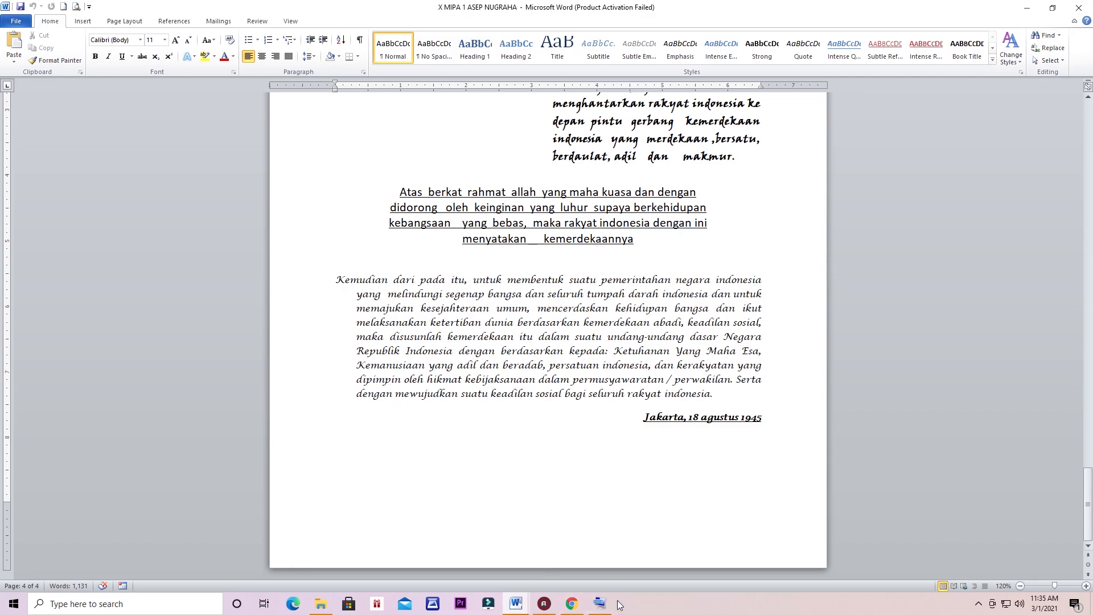
Step: Add blank lines after the Jakarta date until page 5 starts, then paste the Lamaran Pekerjaan letter there
left_click(598, 601)
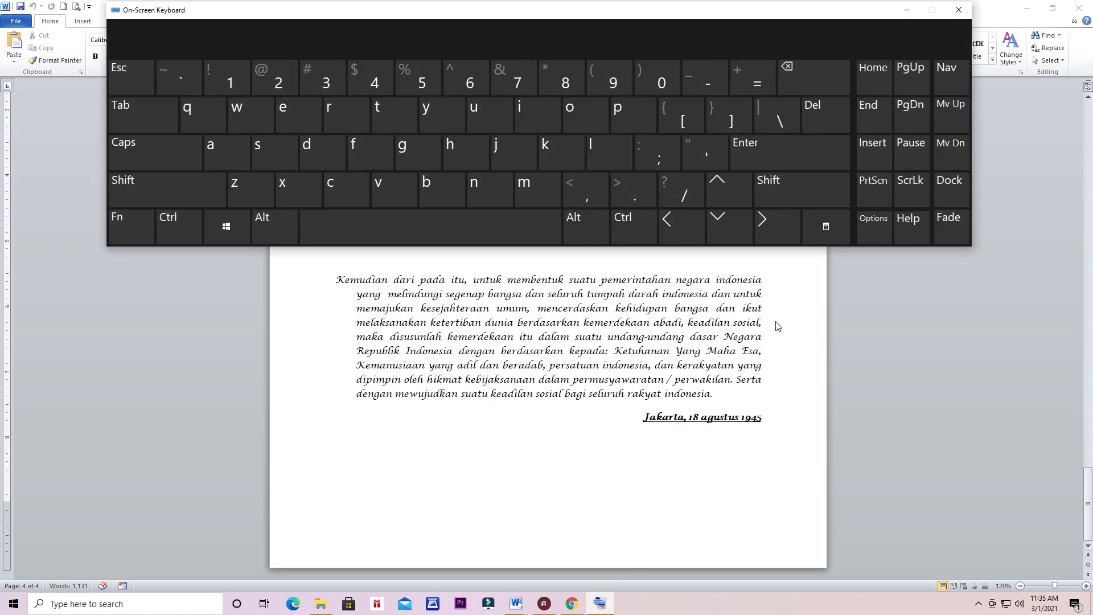
left_click(775, 145)
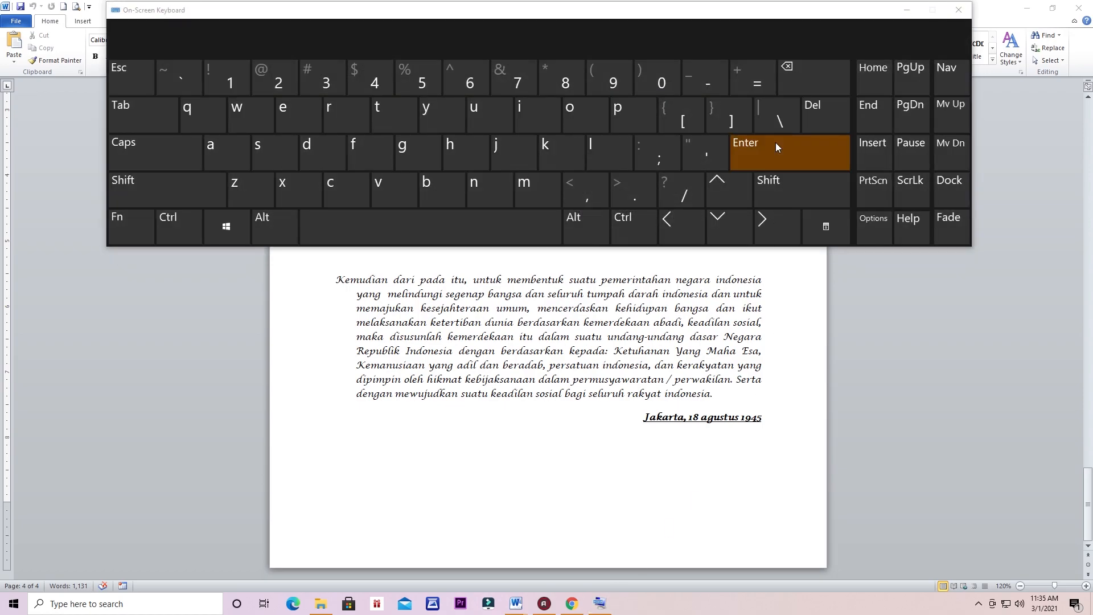
left_click(790, 155)
left_click(790, 155)
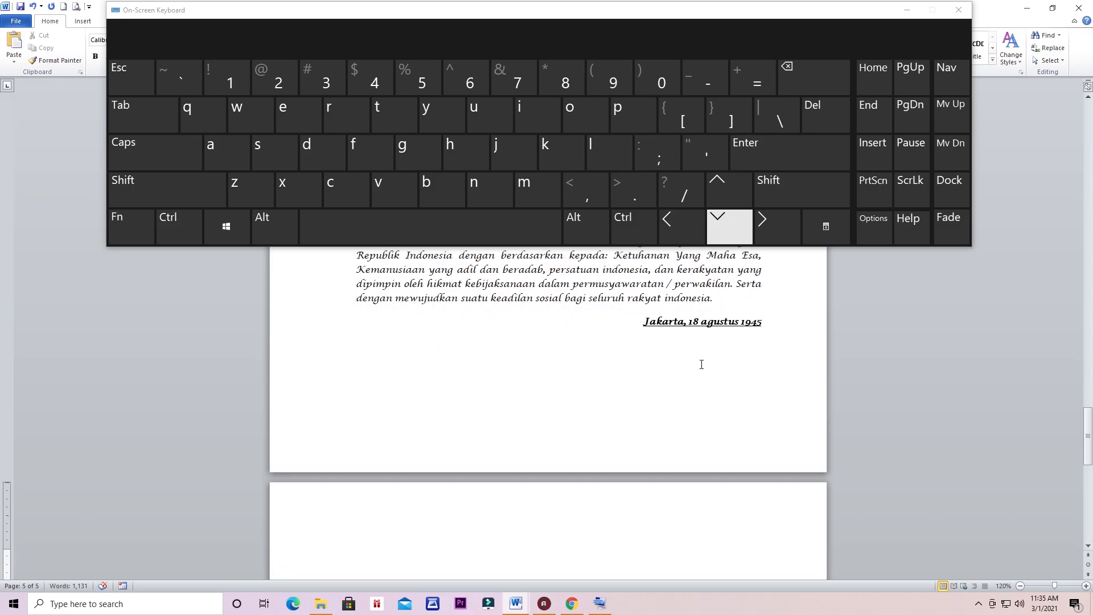
scroll(456, 518, "down", 2)
scroll(341, 422, "down", 1)
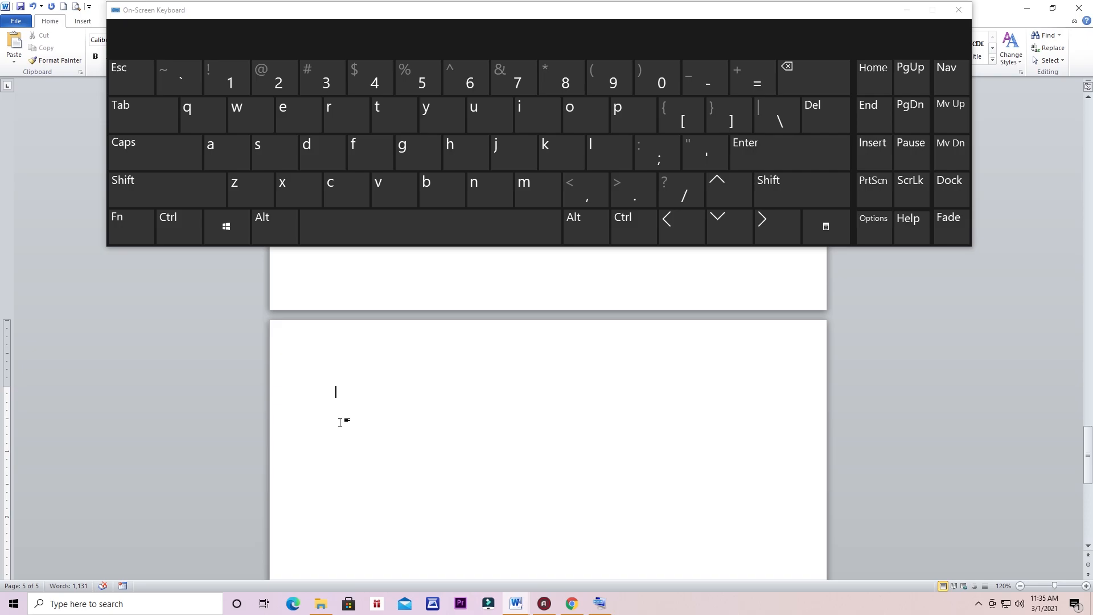
key("ctrl")
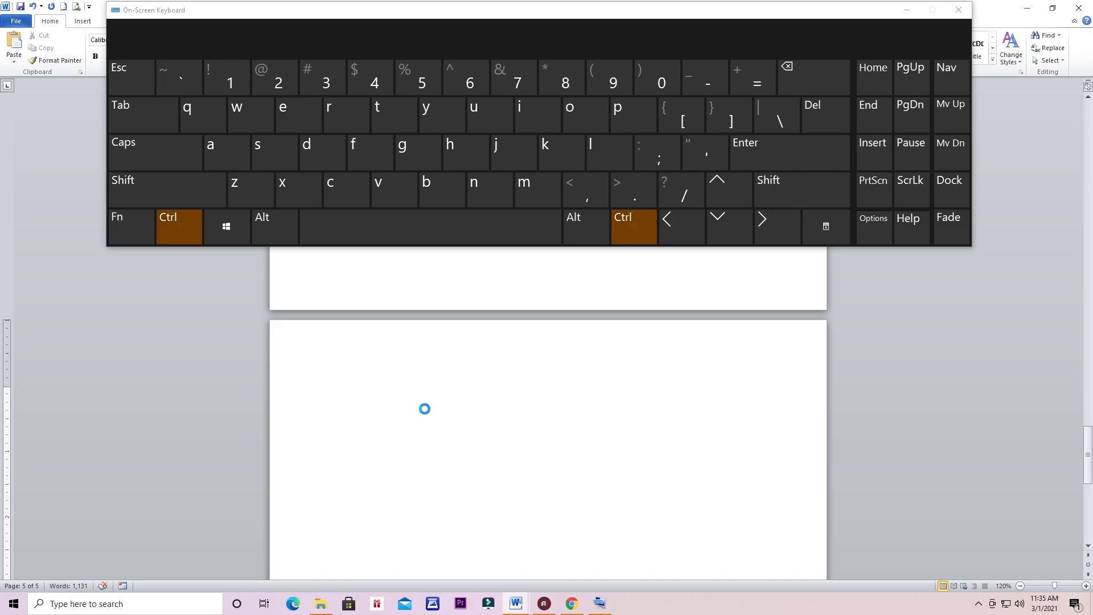
key("ctrl+v")
scroll(426, 403, "up", 6)
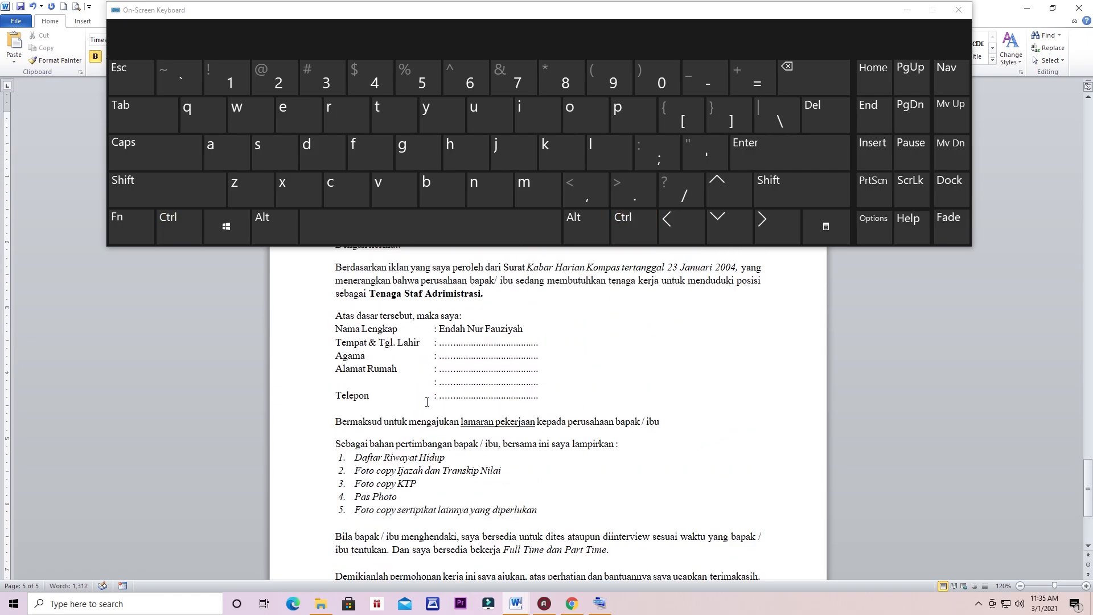
left_click(907, 10)
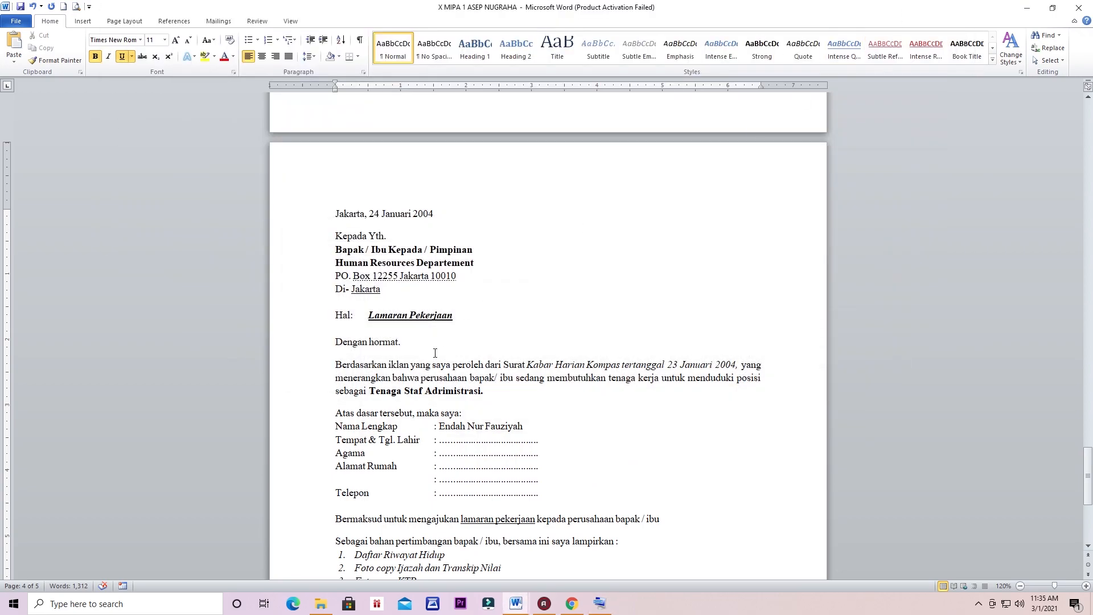
Step: Review the letter's recipient block, selecting the Kepada Pimpinan line and the Box 12255 Jakarta 10010 address
scroll(436, 354, "down", 1)
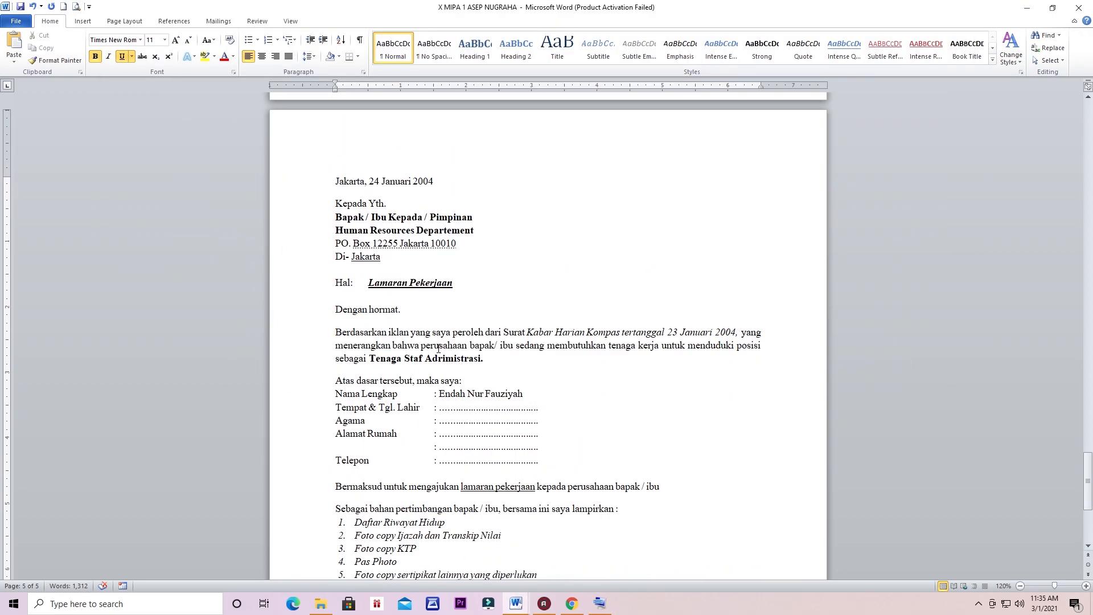
scroll(510, 270, "up", 1)
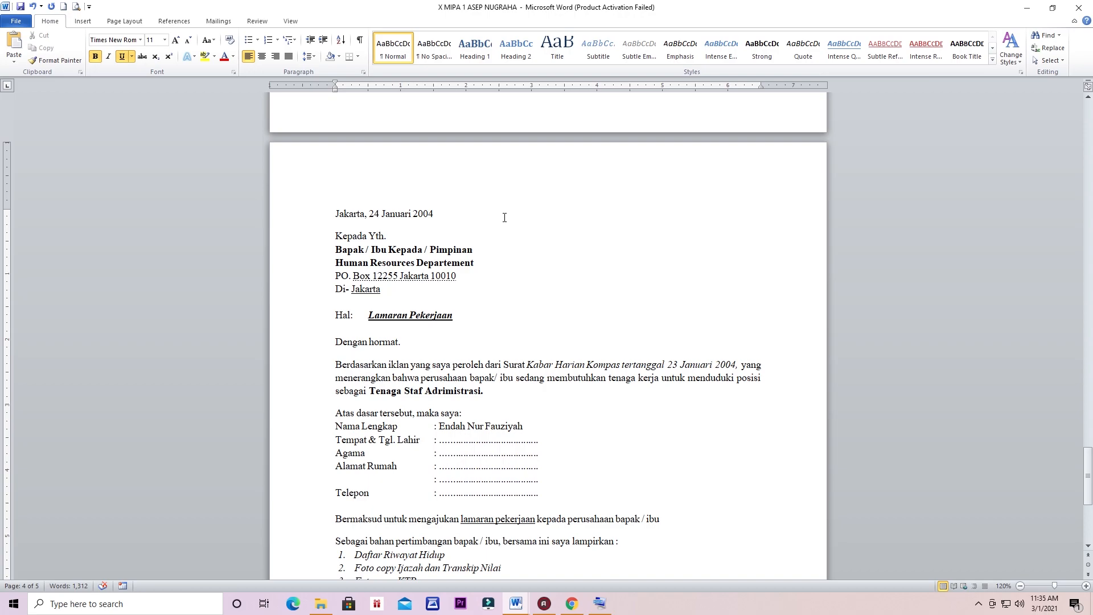
scroll(504, 218, "down", 1)
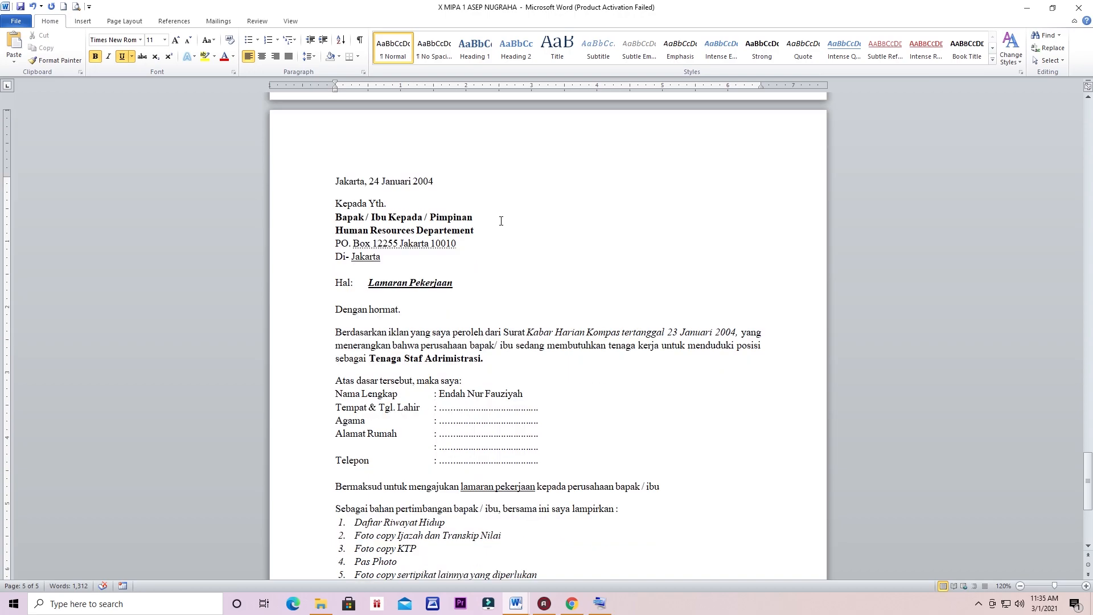
scroll(455, 244, "down", 4)
scroll(456, 244, "up", 2)
scroll(456, 243, "up", 3)
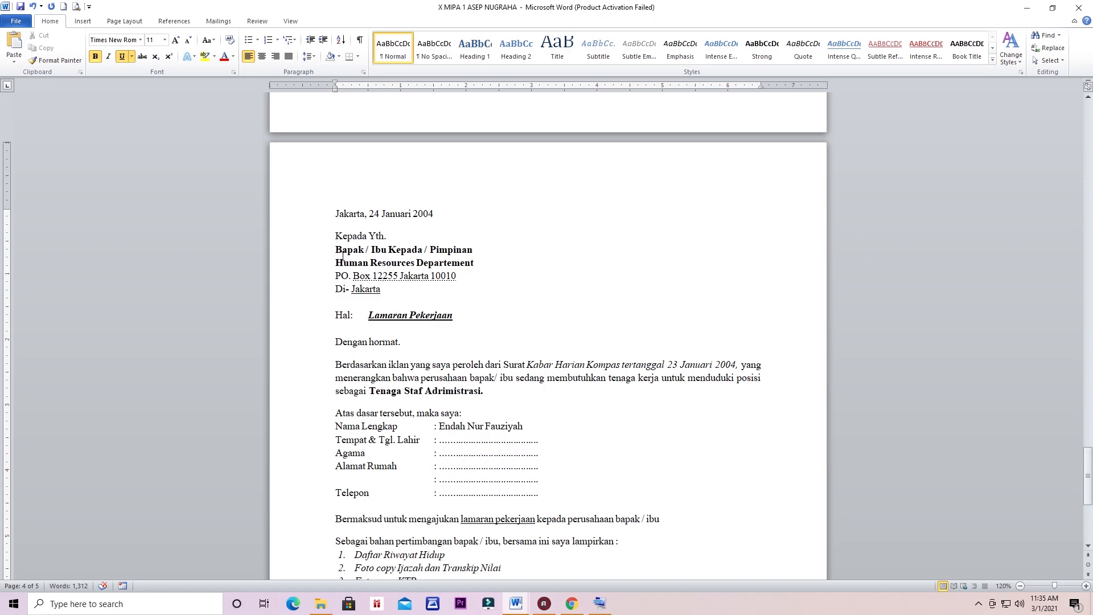
left_click_drag(336, 250, 472, 264)
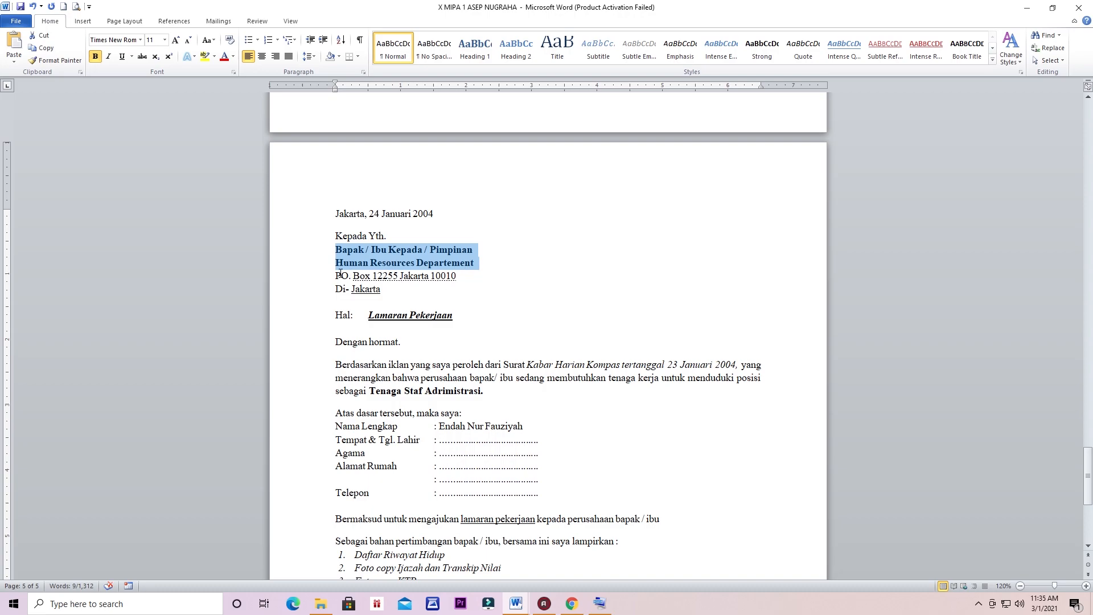
left_click_drag(354, 275, 473, 278)
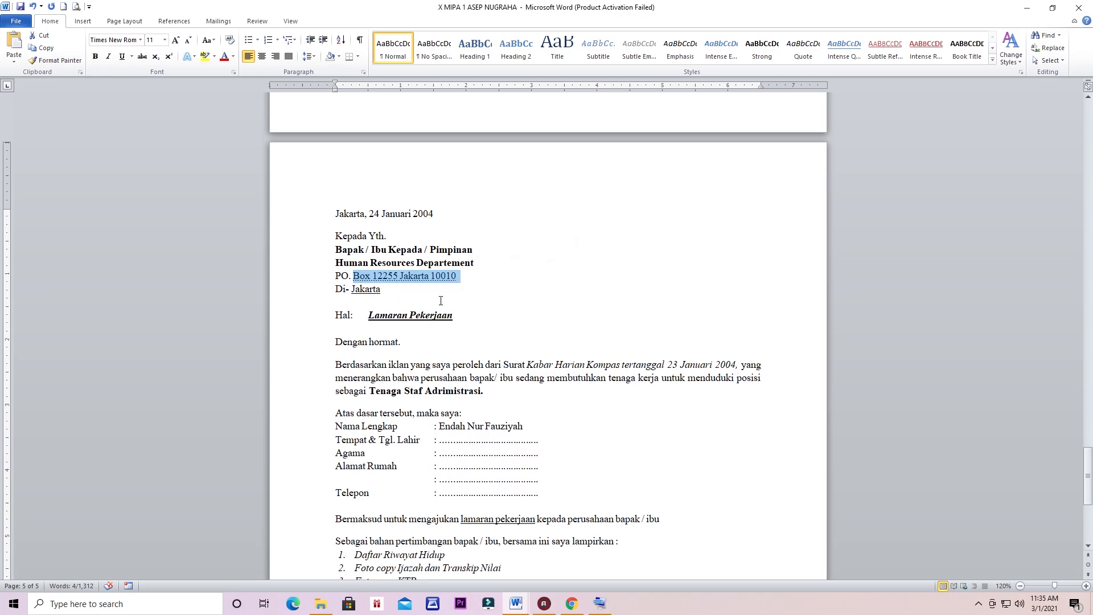
Step: Scroll down to the applicant details and put the cursor on the Nama Lengkap line
scroll(370, 291, "down", 1)
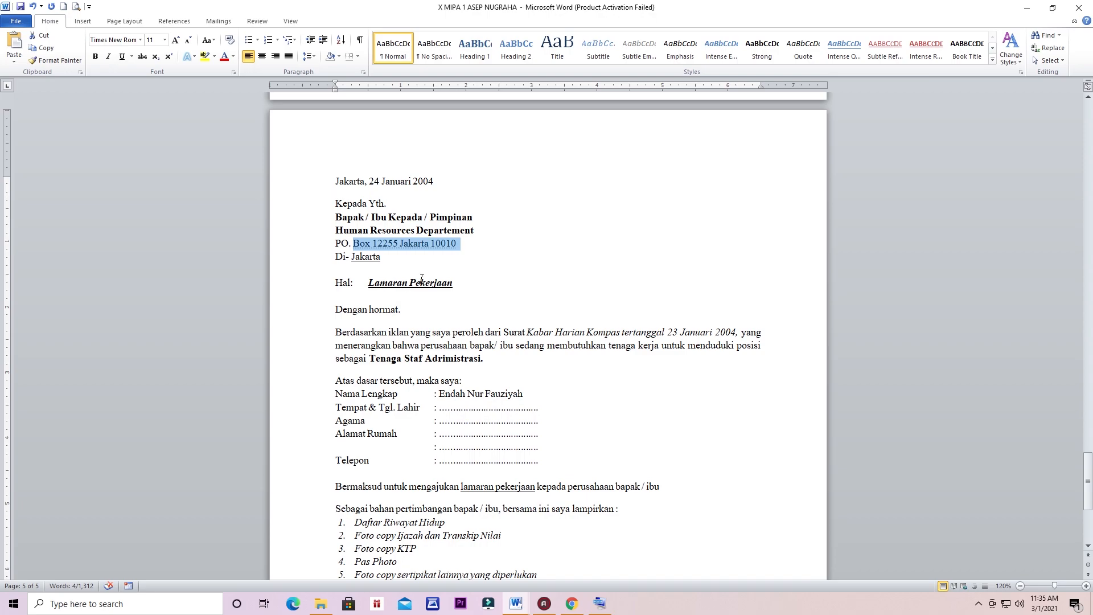
scroll(423, 273, "down", 1)
scroll(427, 256, "down", 2)
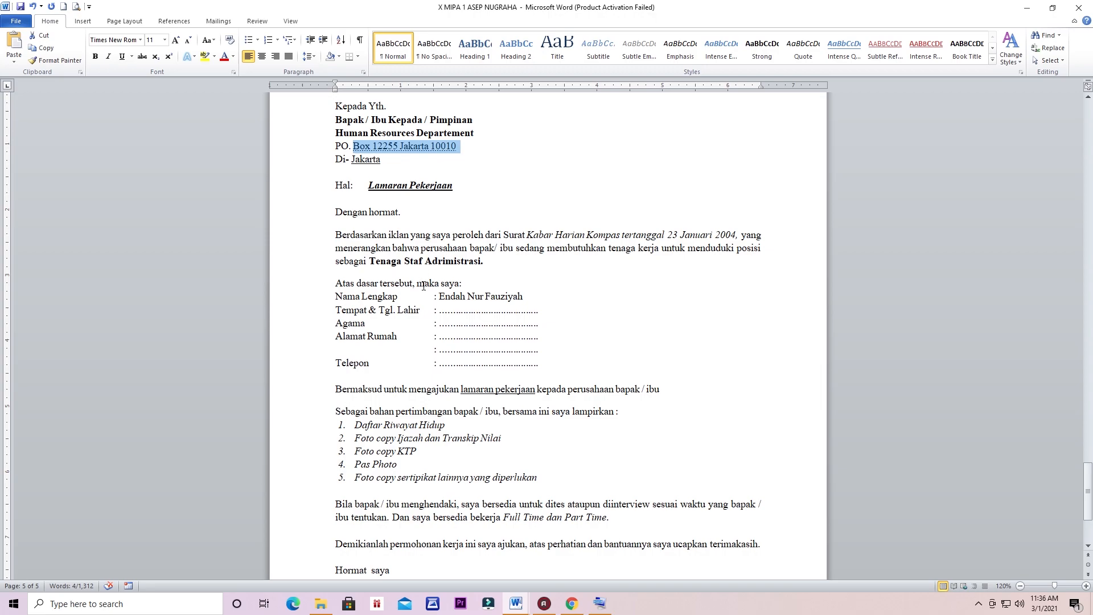
scroll(421, 293, "down", 1)
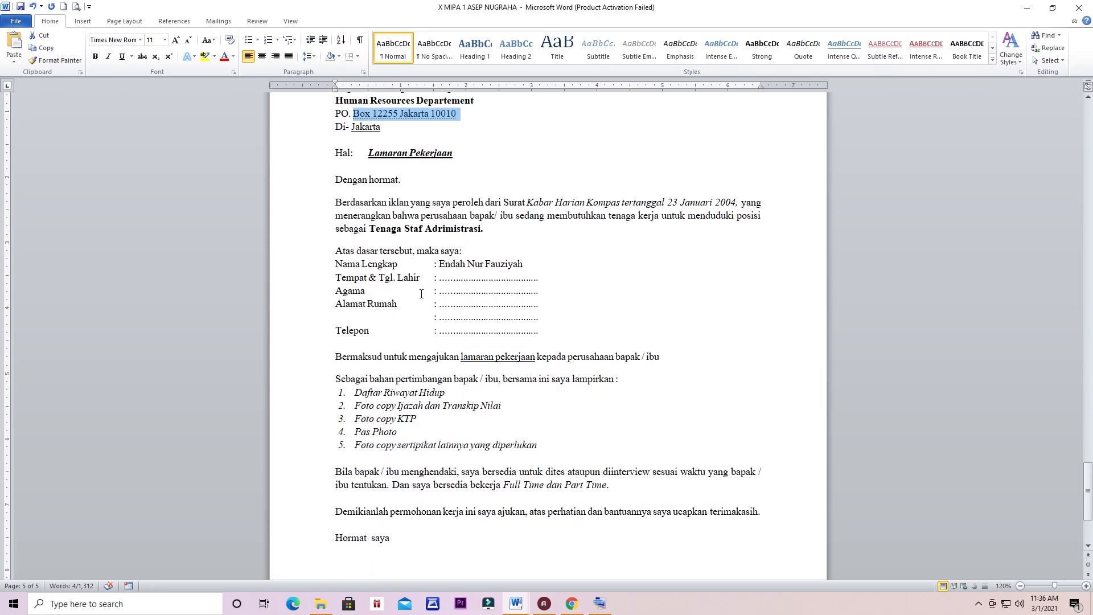
left_click(433, 264)
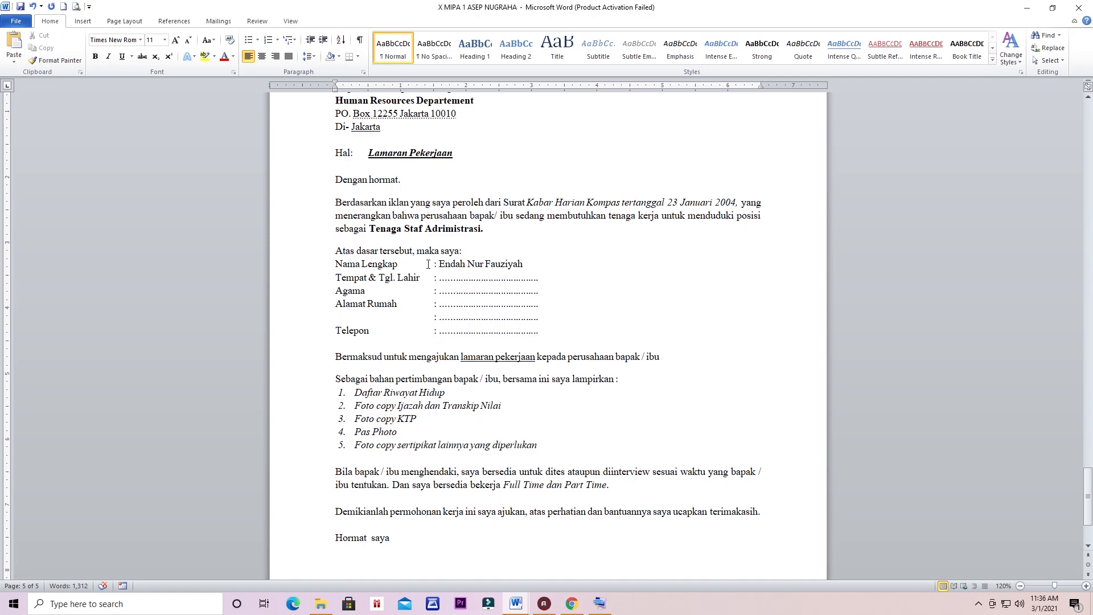
Step: Remove the spaces before the Nama Lengkap colon and tab it further right
left_click_drag(433, 264, 402, 270)
key("Delete")
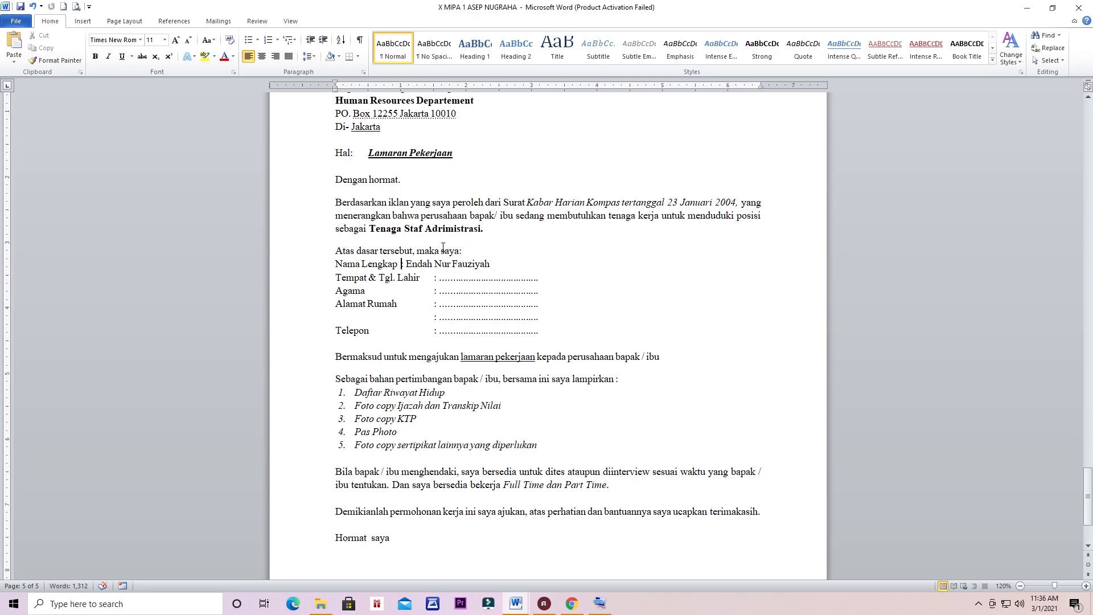
key("BackSpace")
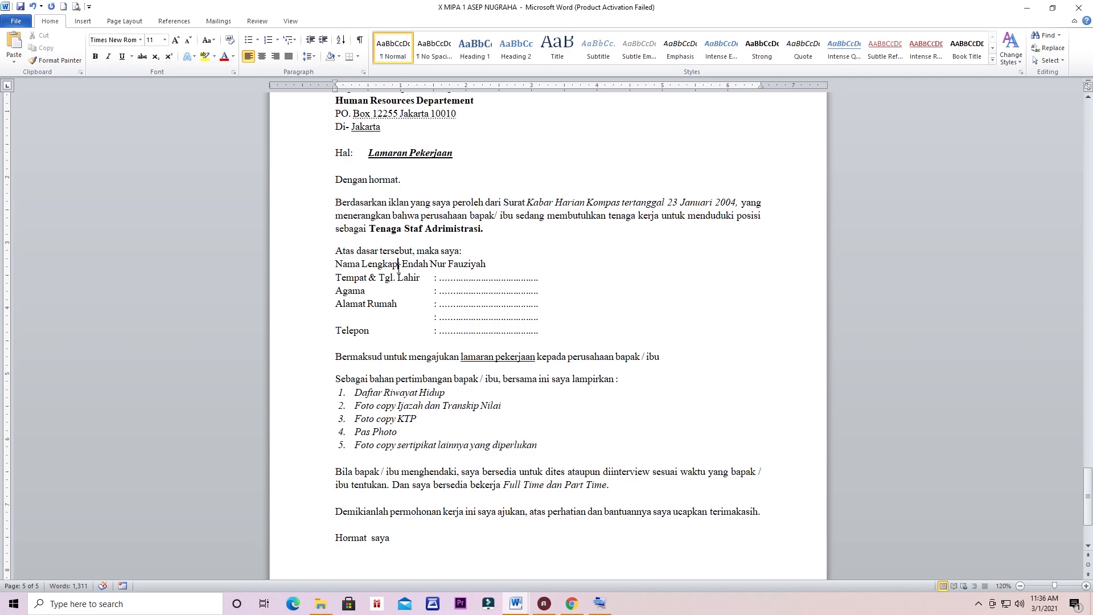
left_click(607, 607)
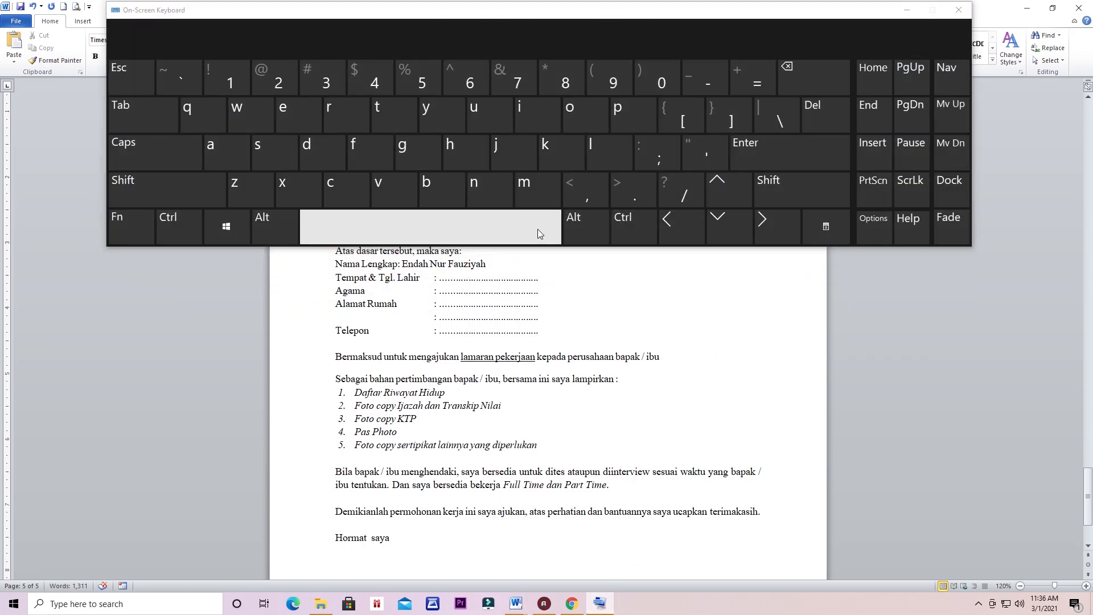
left_click(154, 111)
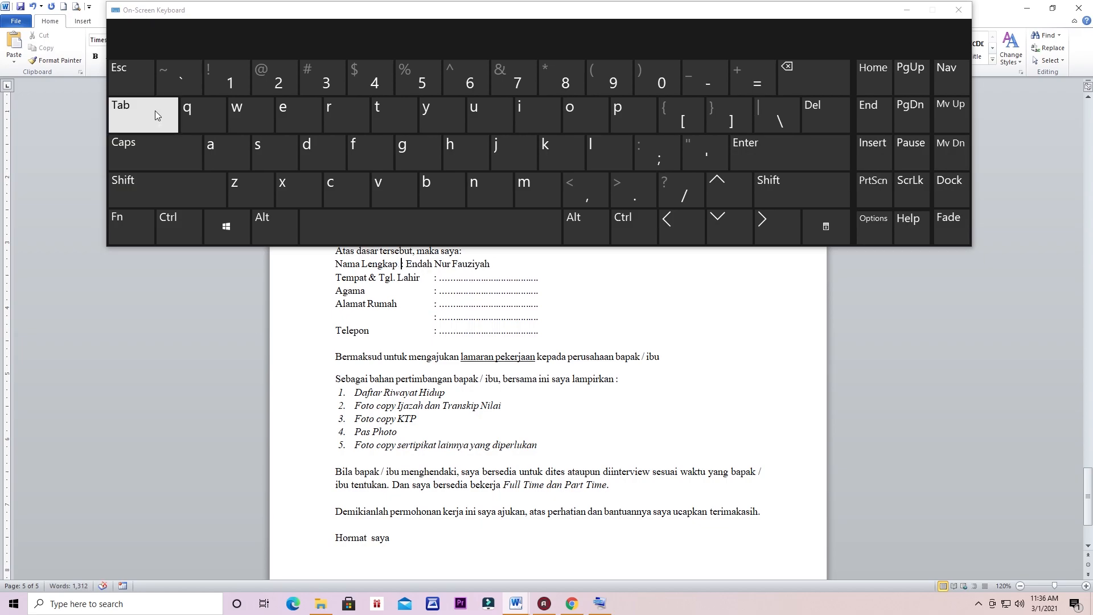
left_click(155, 110)
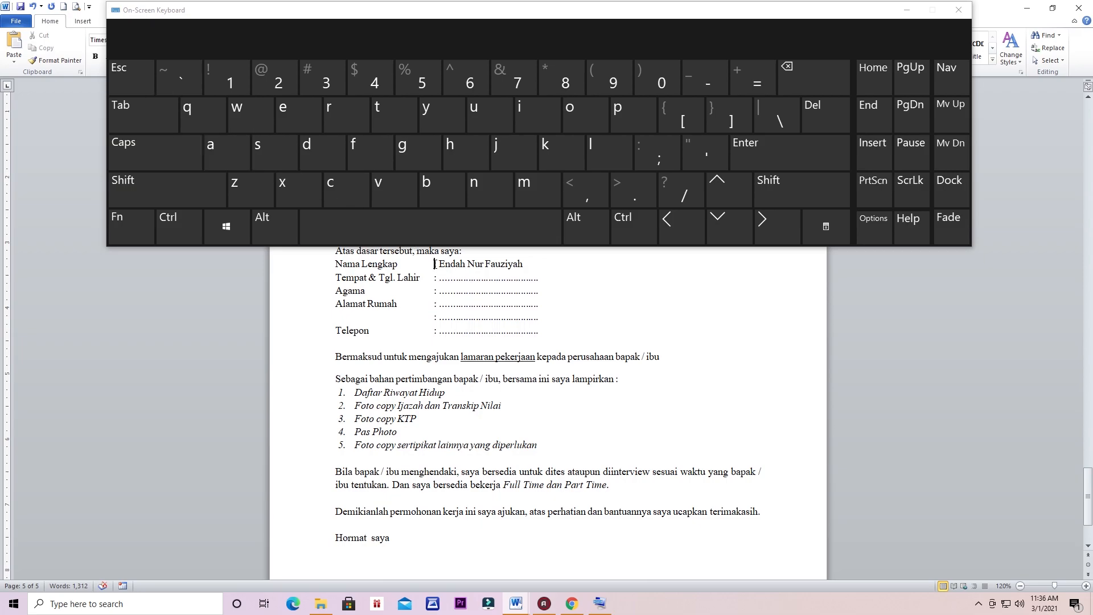
key("BackSpace")
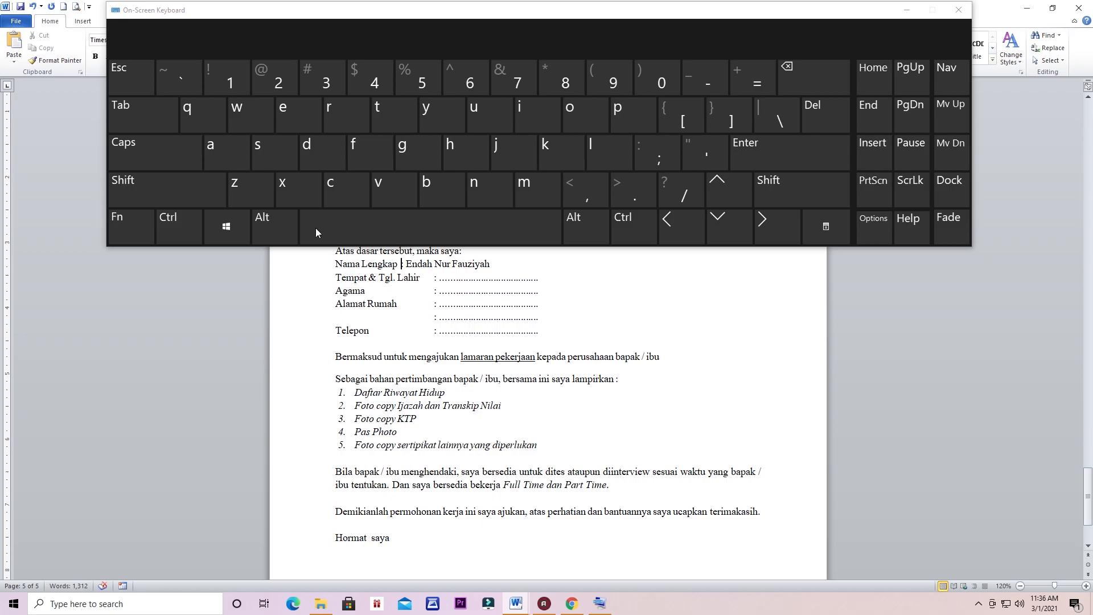
left_click(152, 120)
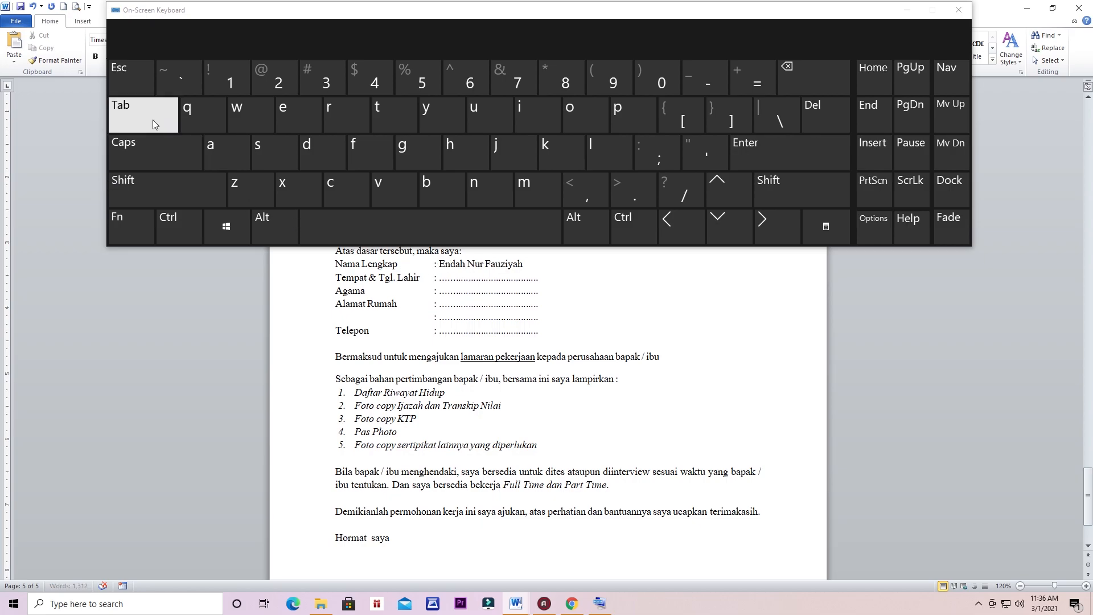
left_click(152, 119)
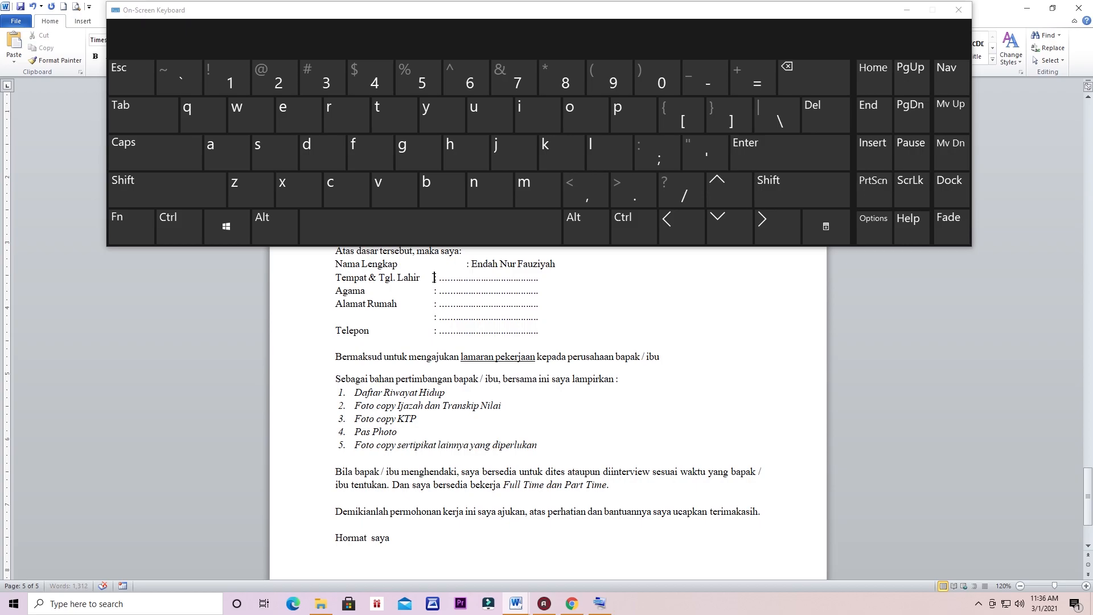
Step: Tab the Tempat & Tgl. Lahir, Agama and Alamat Rumah colons to line up with Nama Lengkap's
left_click(178, 181)
left_click(153, 121)
left_click(434, 291)
left_click(145, 112)
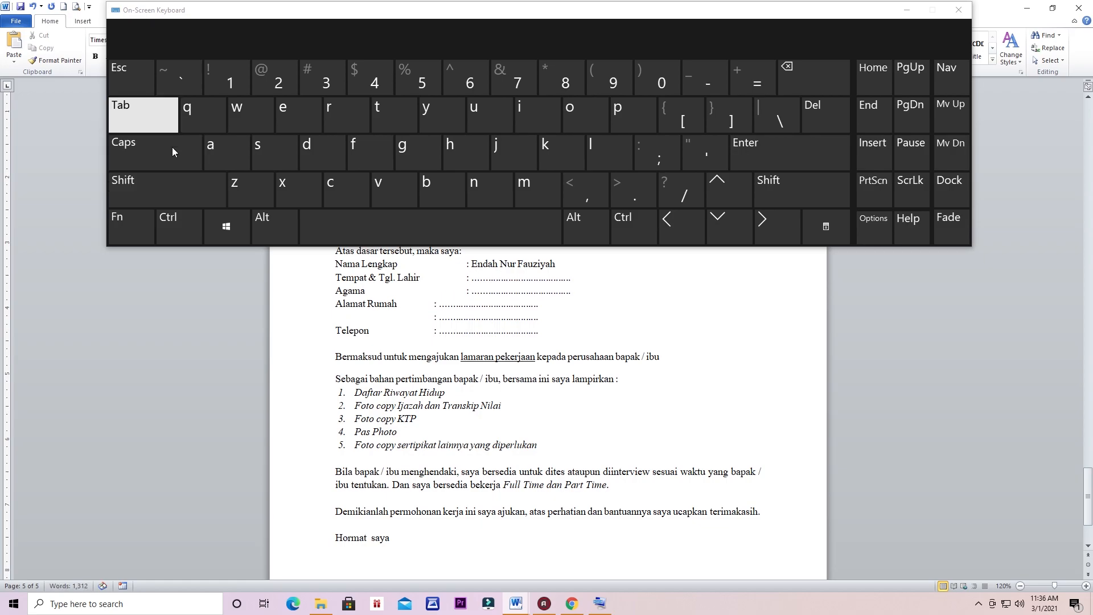
left_click(431, 304)
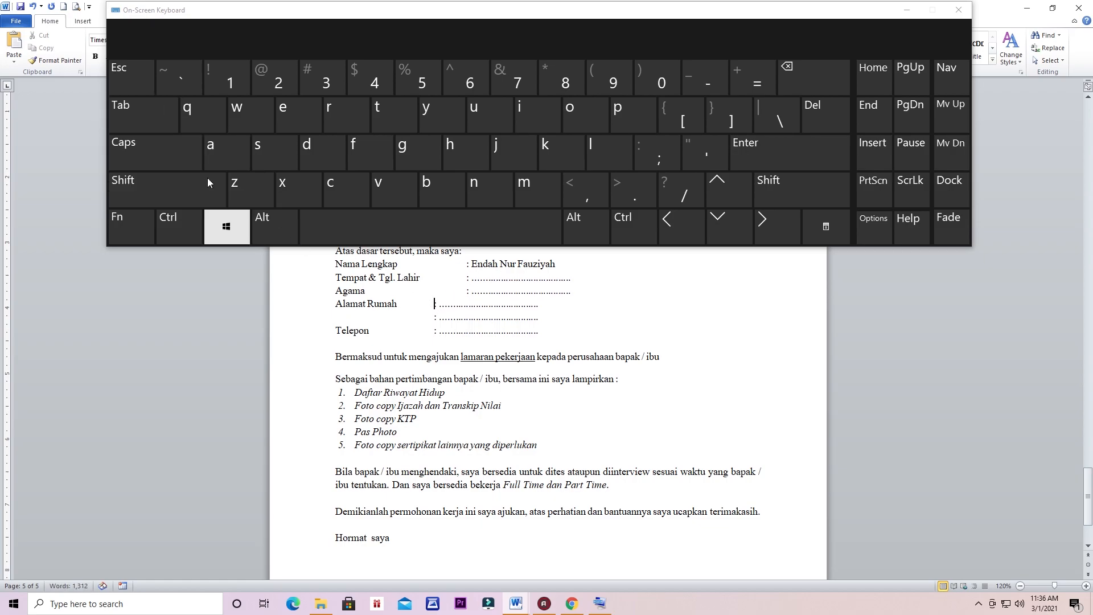
left_click(143, 127)
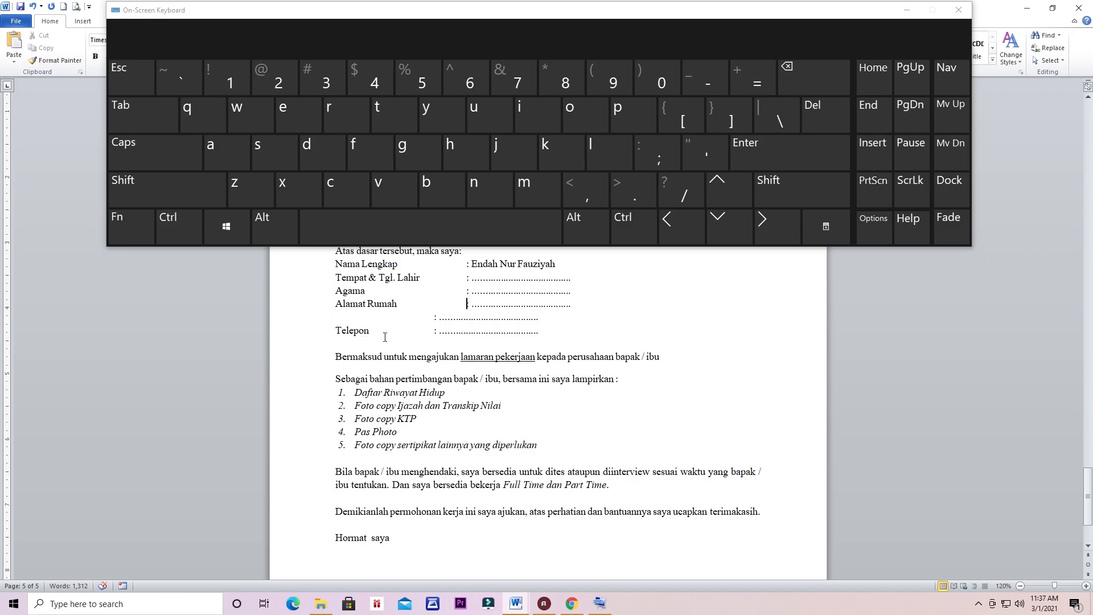
scroll(385, 332, "up", 1)
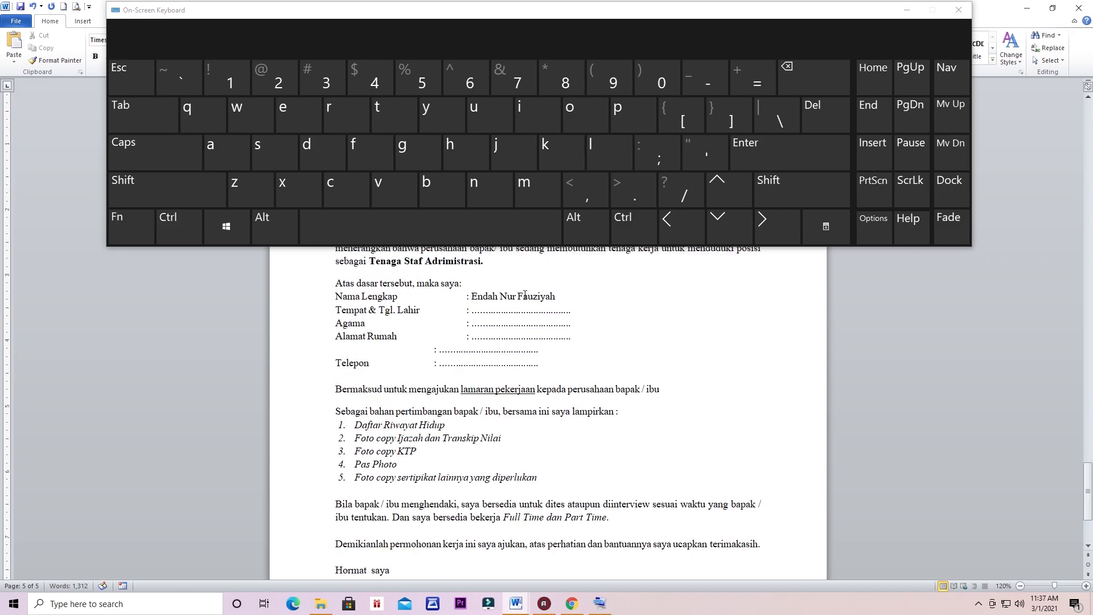
Step: Overwrite the existing name after Nama Lengkap with the applicant's own full name
left_click_drag(559, 290, 472, 297)
left_click(555, 296)
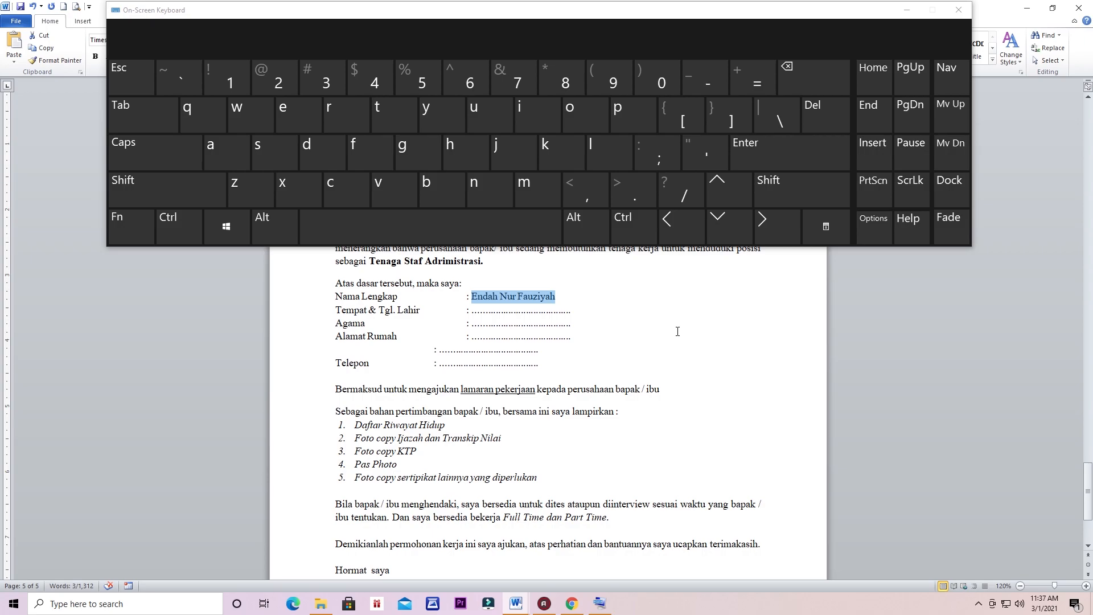
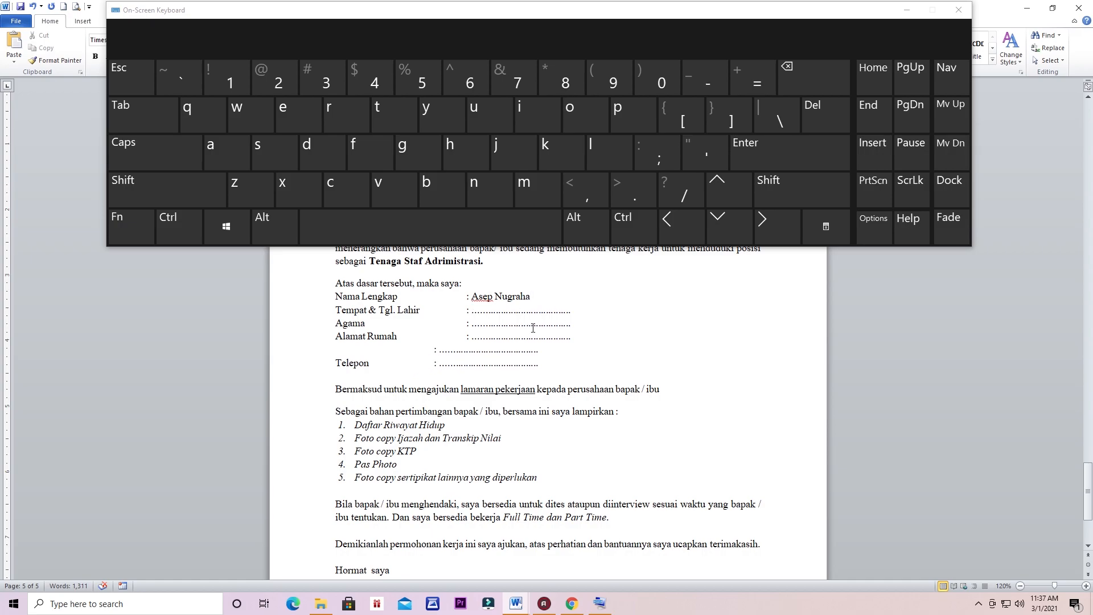
scroll(533, 328, "down", 2)
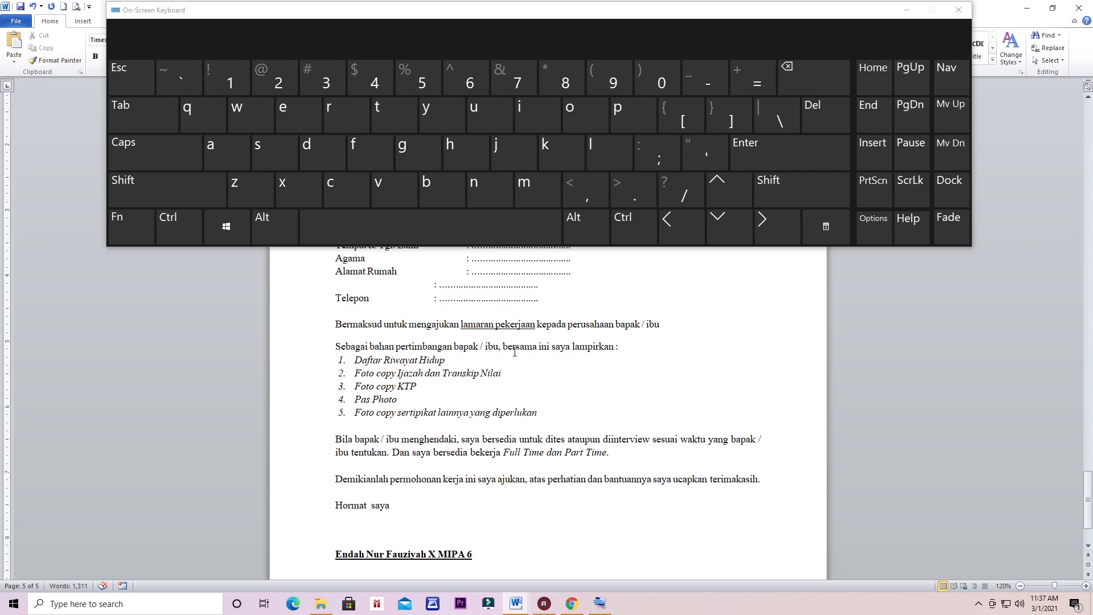
Step: Start a new sixth list item after 'Foto copy sertipikat lainnya yang diperlukan'
left_click(908, 10)
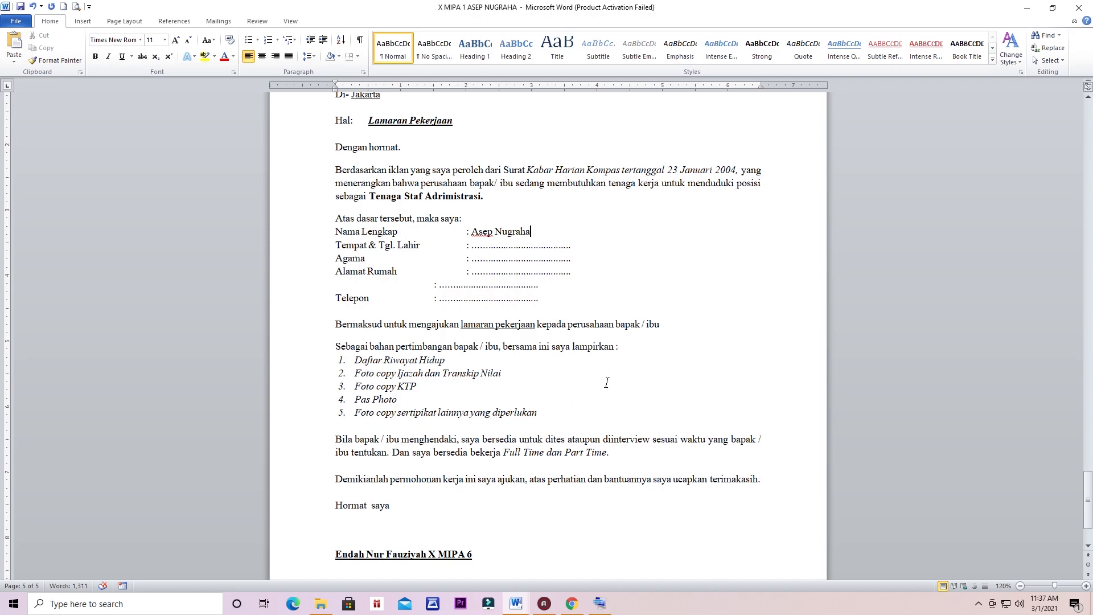
scroll(584, 395, "down", 1)
left_click(556, 383)
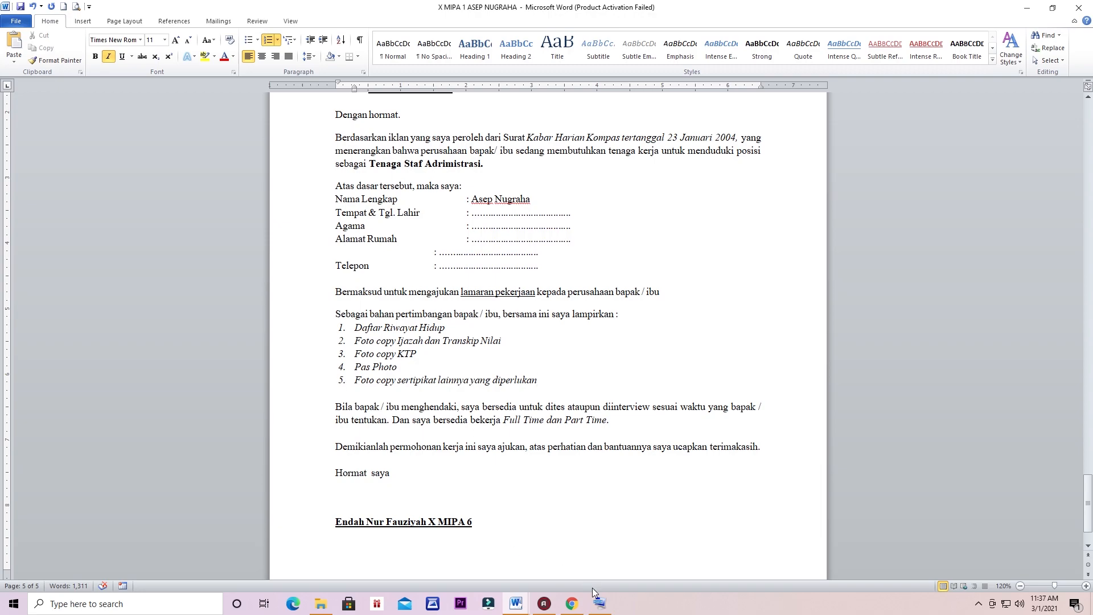
left_click(599, 604)
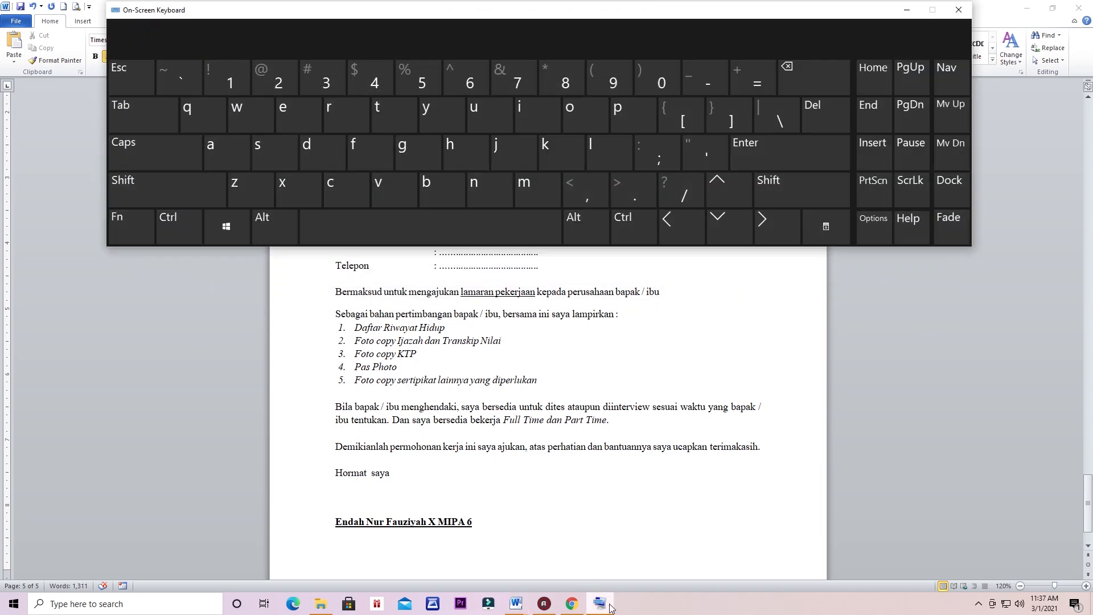
left_click(794, 151)
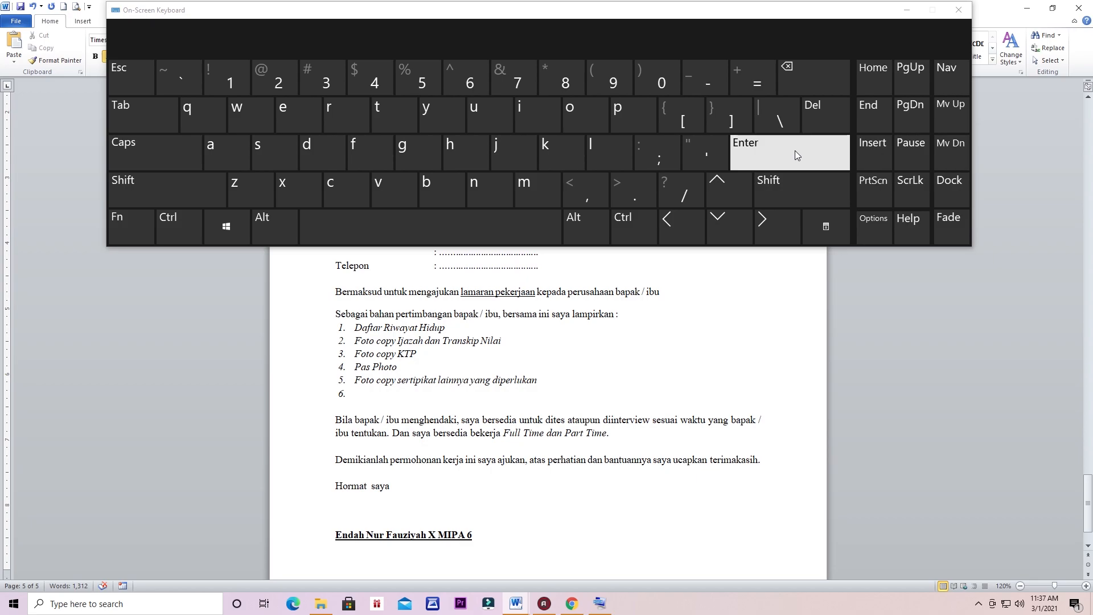
Step: Enter 'Contoh saja' as attachment item 6, fixing the typo, and add an empty item 7
type("contoh sajsa")
key("BackSpace")
key("BackSpace")
type("a")
left_click(787, 165)
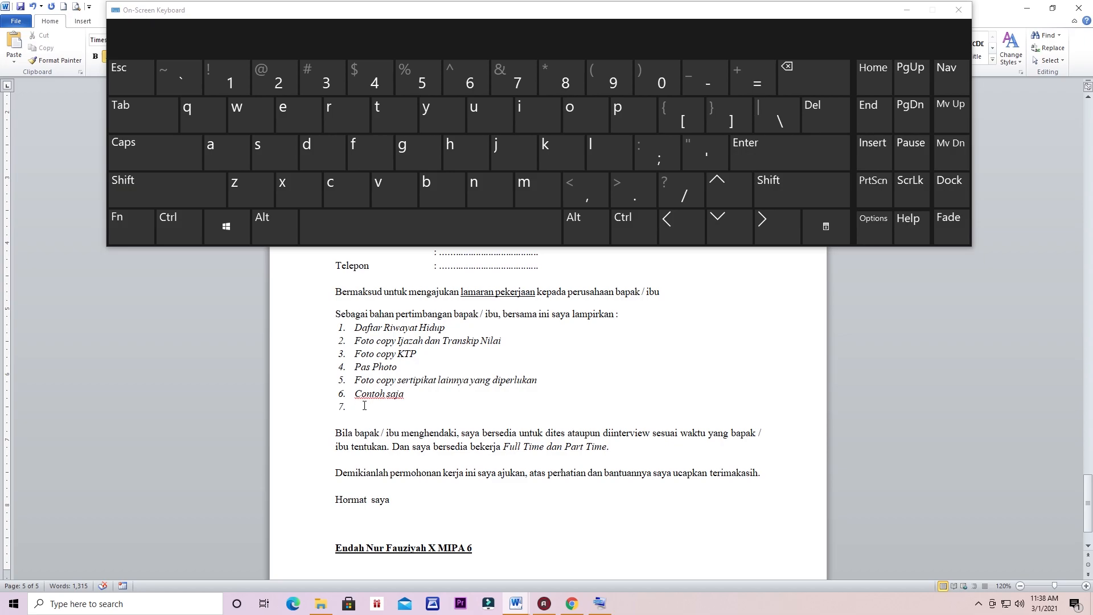
left_click_drag(364, 405, 336, 378)
left_click(451, 408)
Step: Replace the old signature name with the applicant's name and change class 6 to 'X MIPA 1'
scroll(450, 408, "down", 2)
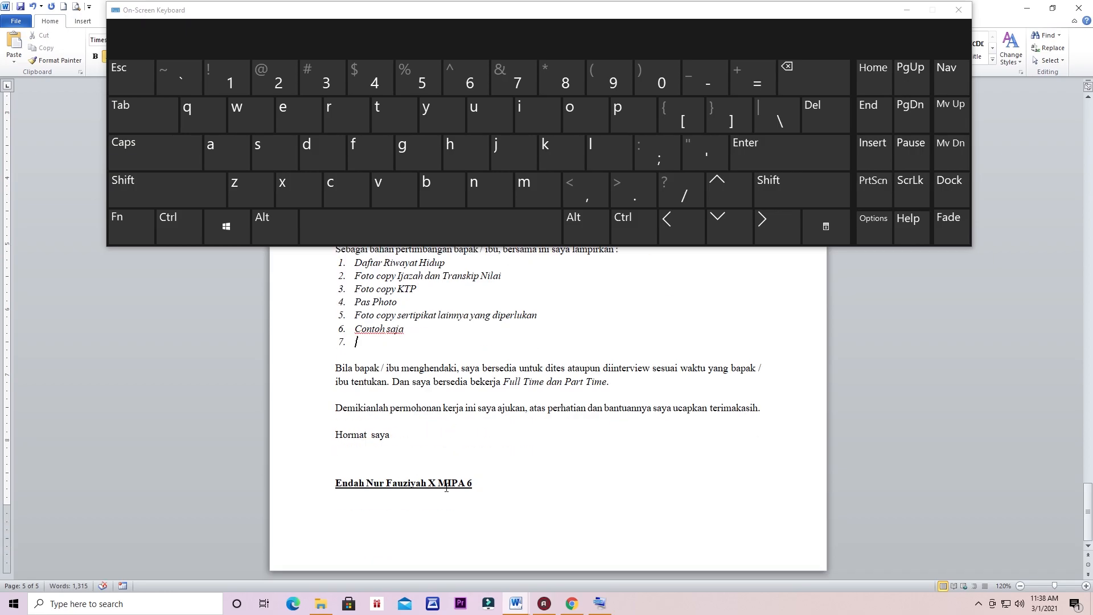
left_click_drag(427, 483, 330, 488)
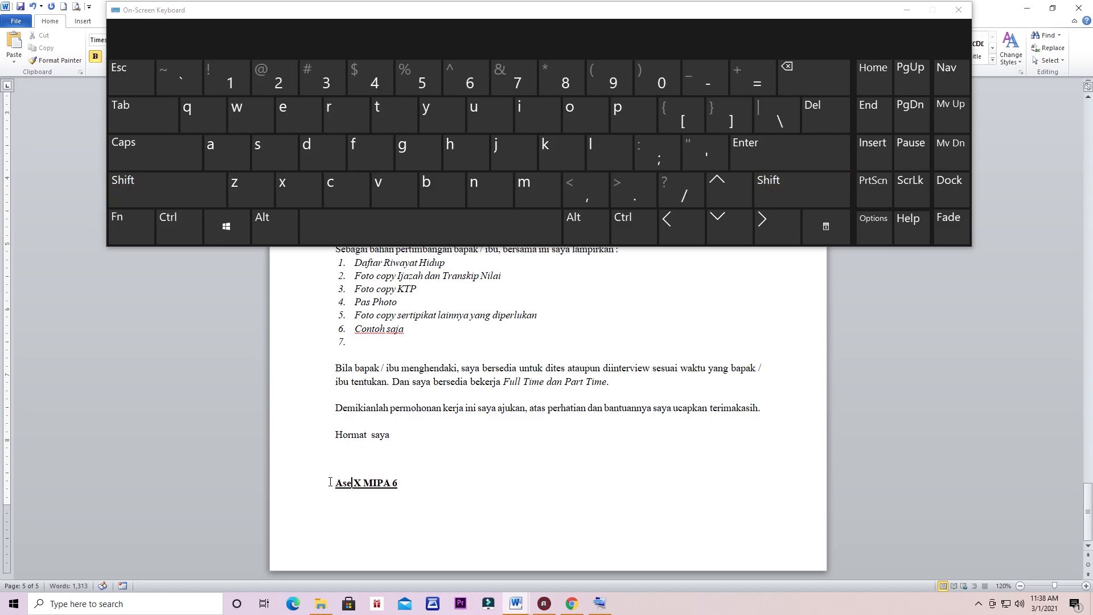
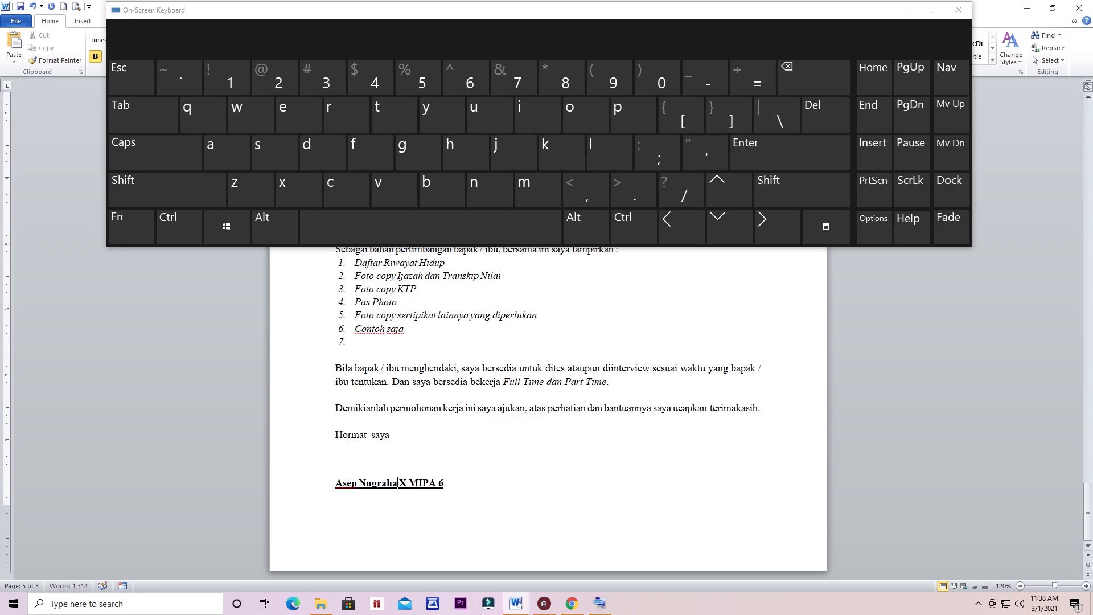
type("1")
Step: Insert a page break after the signature to start a new blank page
scroll(492, 483, "up", 4)
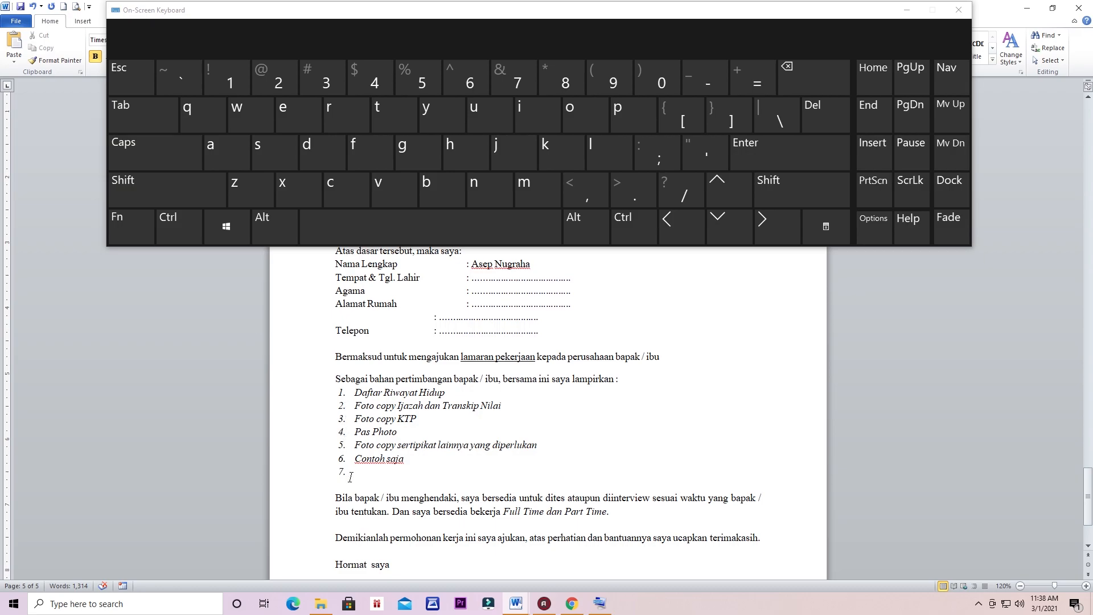
scroll(351, 477, "down", 4)
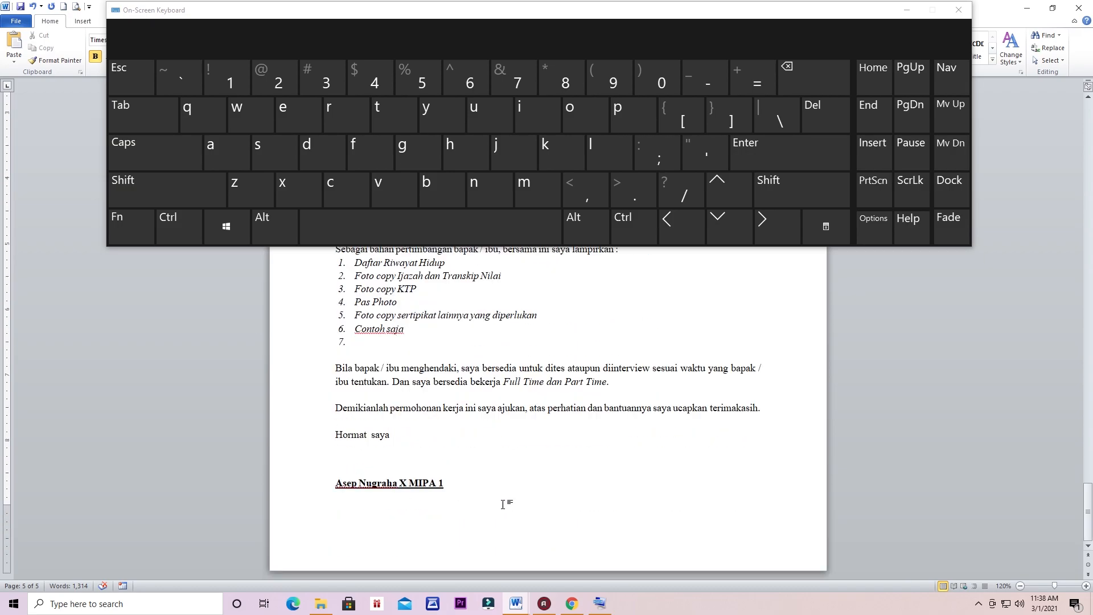
key("ctrl+Return")
Step: Type the heading 'Ciri ciri orang hilang:' on the new page and add a blank line beneath it
scroll(433, 494, "down", 1)
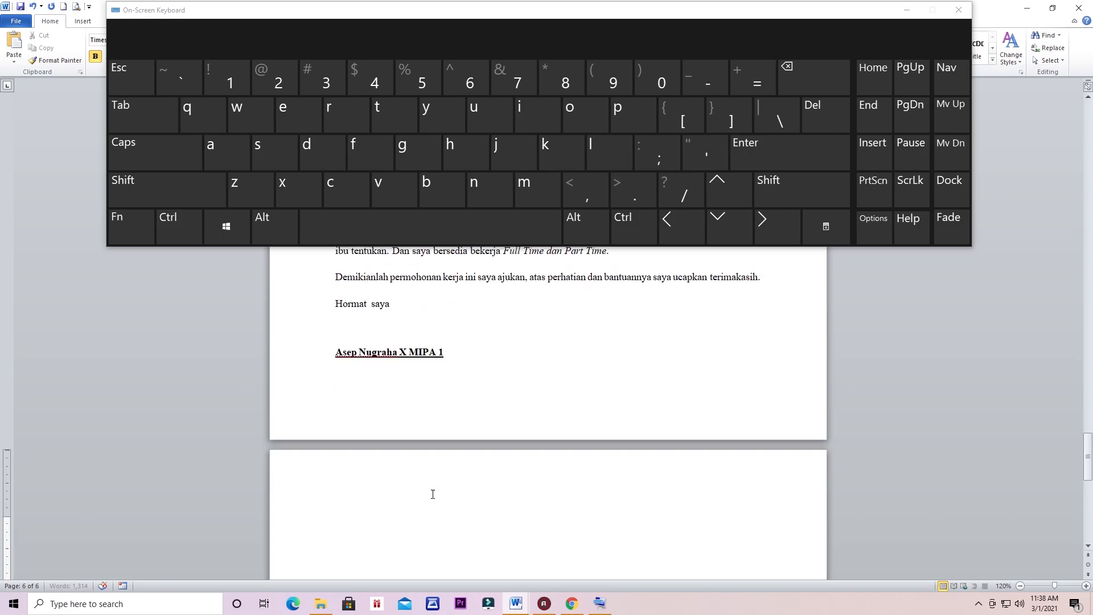
scroll(355, 484, "down", 1)
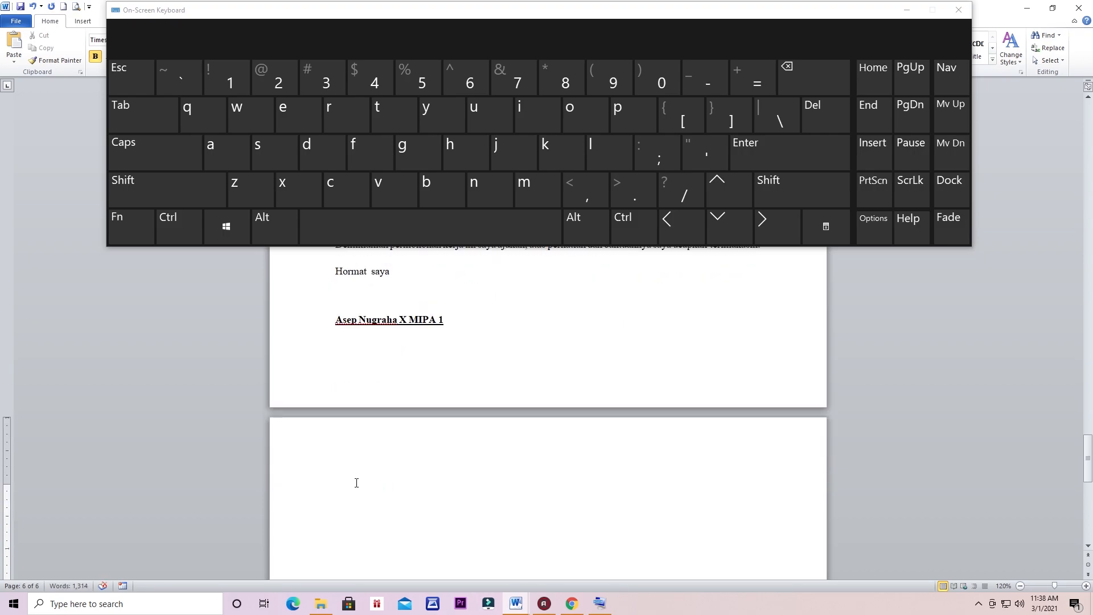
type("Ciri ciri orang hilang:")
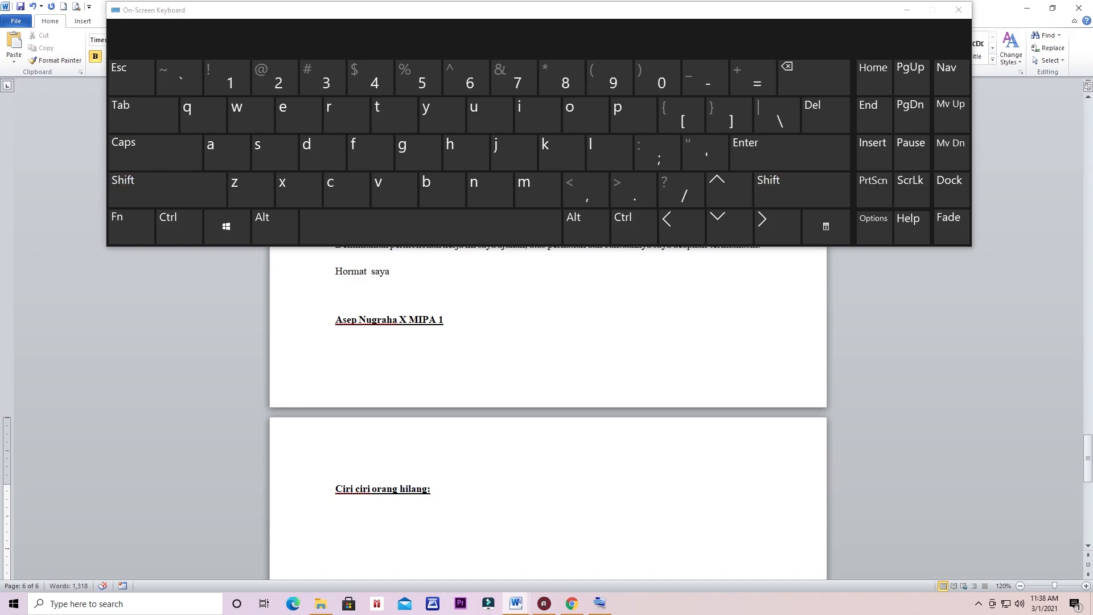
key("BackSpace")
type(":")
key("Return")
Step: Letter the line as an A., B., C. list, enter 'Identitas' as item A, and start item B
left_click(907, 10)
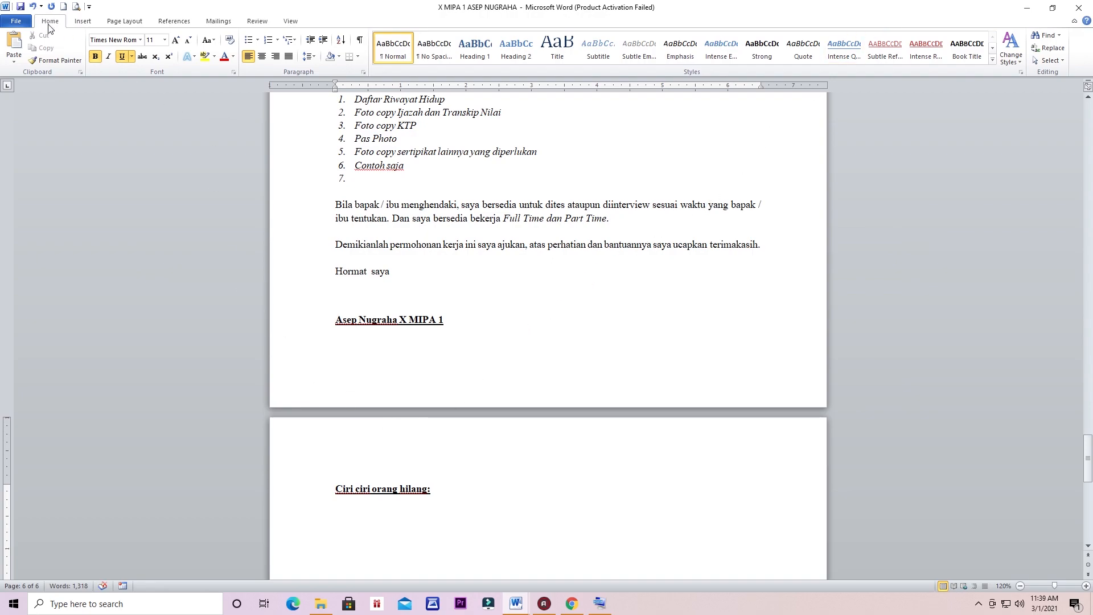
left_click(277, 40)
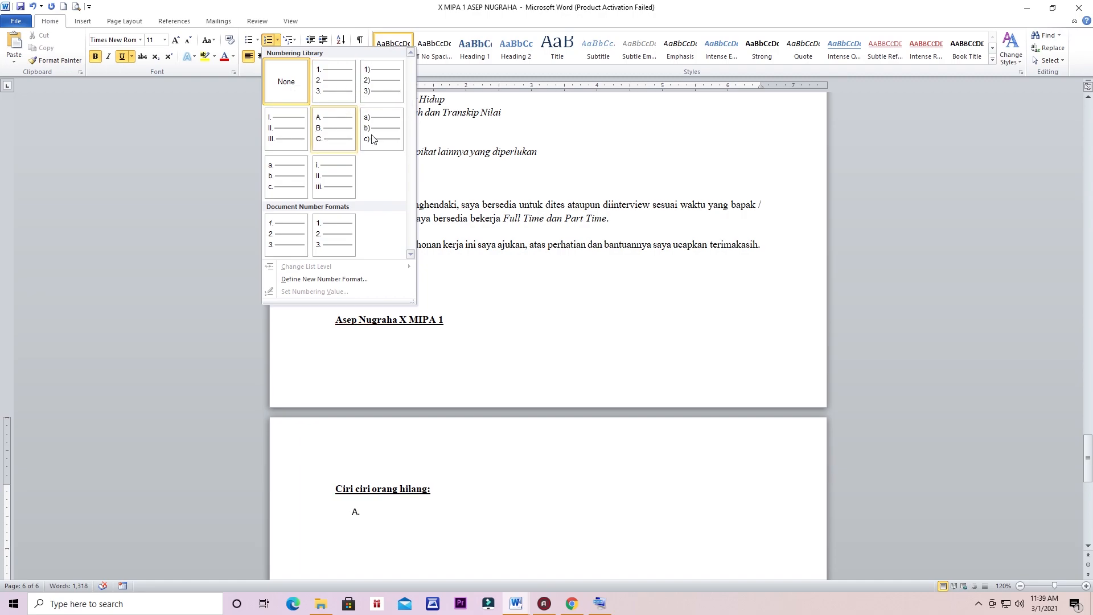
left_click(326, 133)
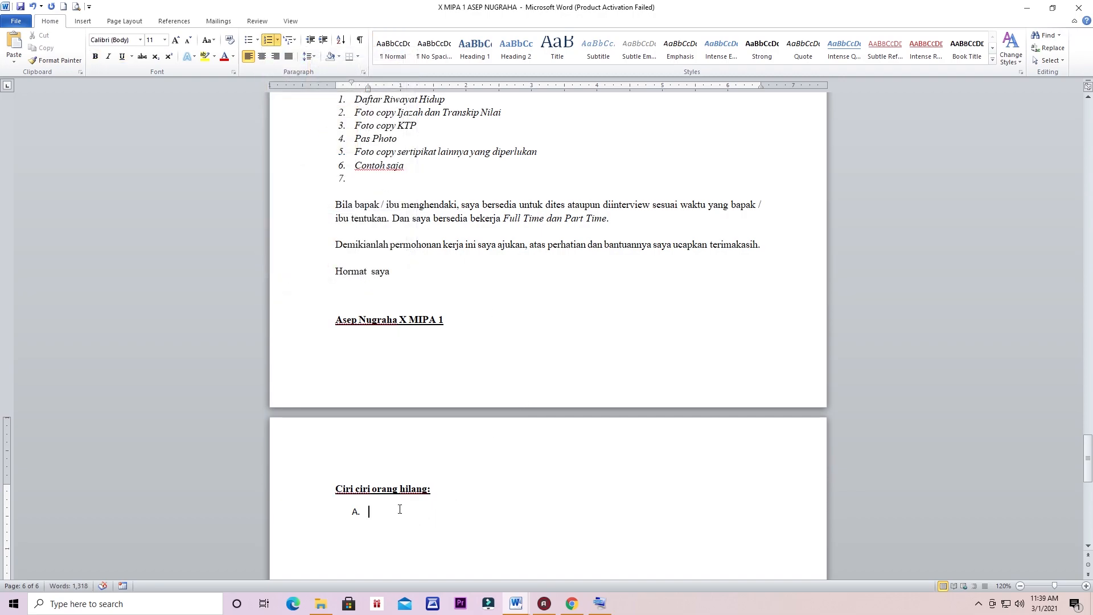
type("Identitas")
left_click(599, 603)
left_click(801, 166)
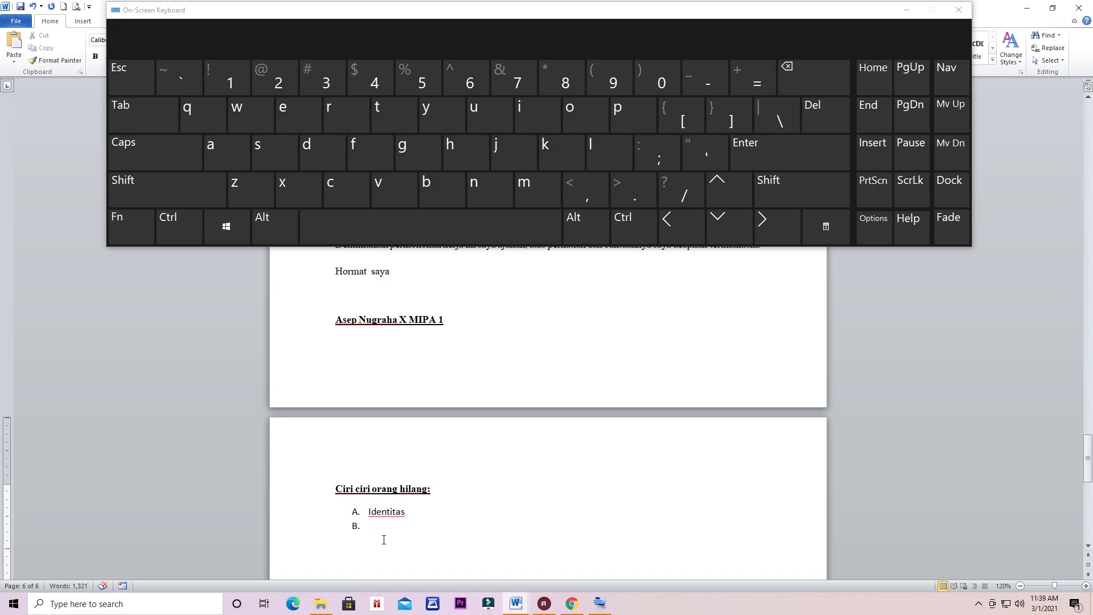
Step: Type 'Tempat tinggal' as list item B and start an empty item C
type("Tempat tingga")
left_click(792, 145)
left_click(907, 10)
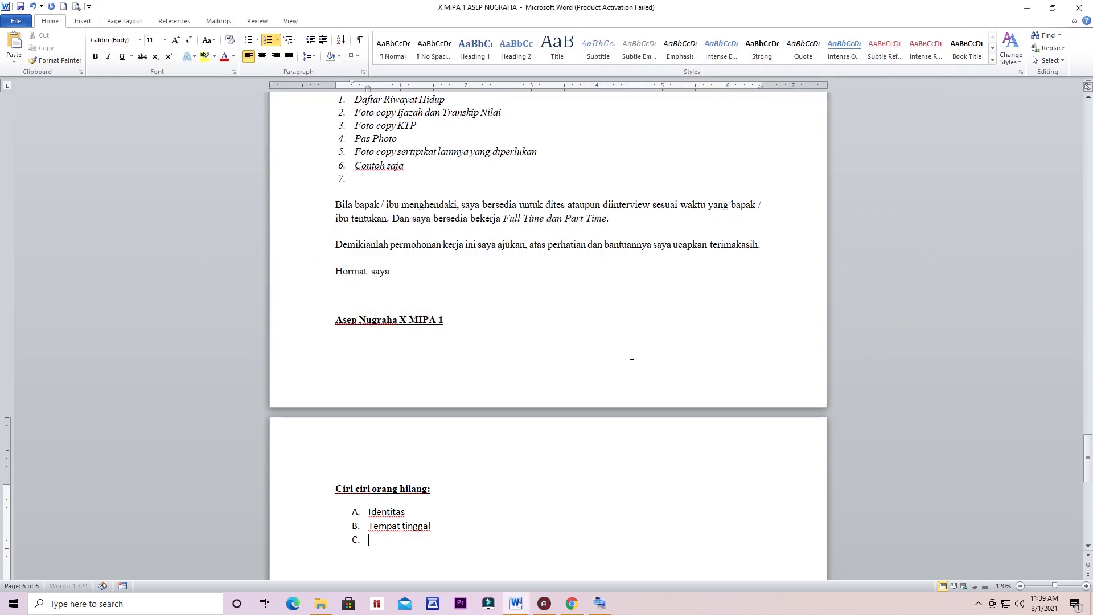
scroll(427, 507, "down", 2)
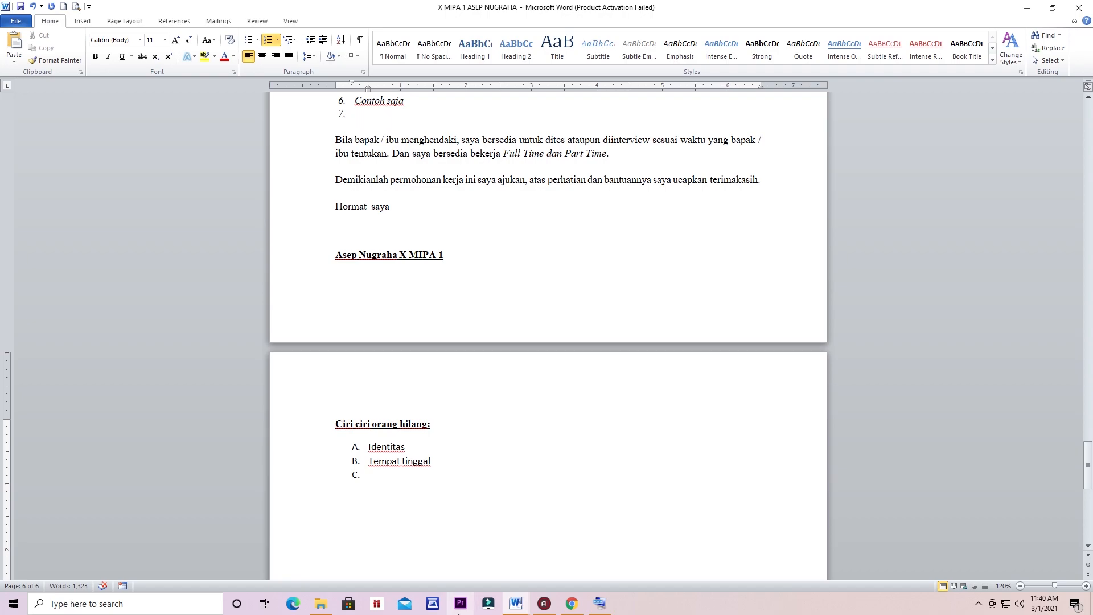
Step: Add a line under Identitas, drop its lettering, and number it with 1., 2., 3. format
left_click(601, 603)
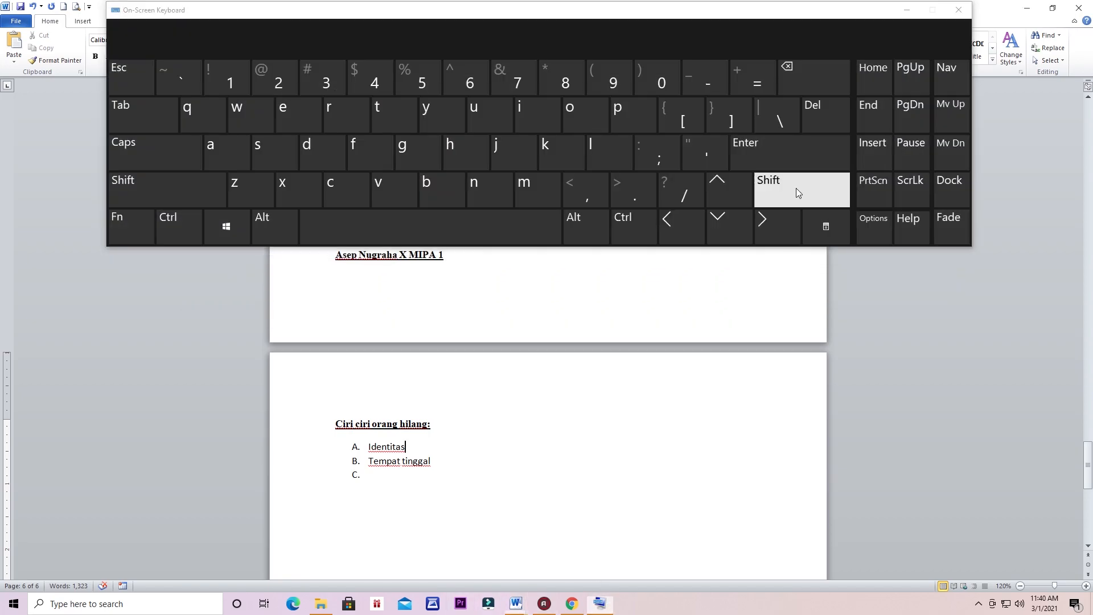
left_click(803, 154)
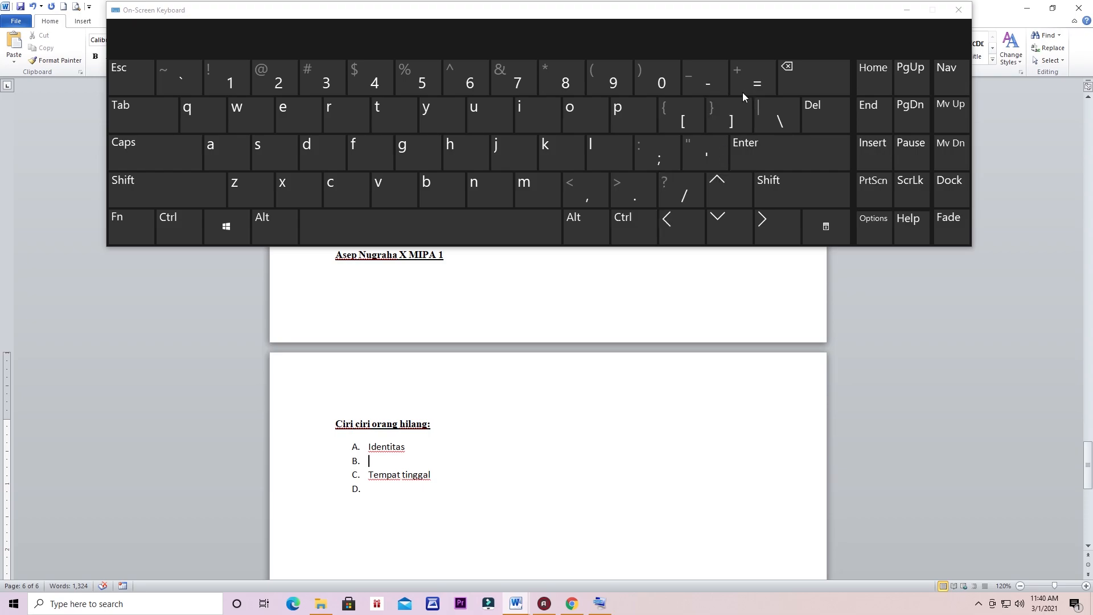
left_click(794, 73)
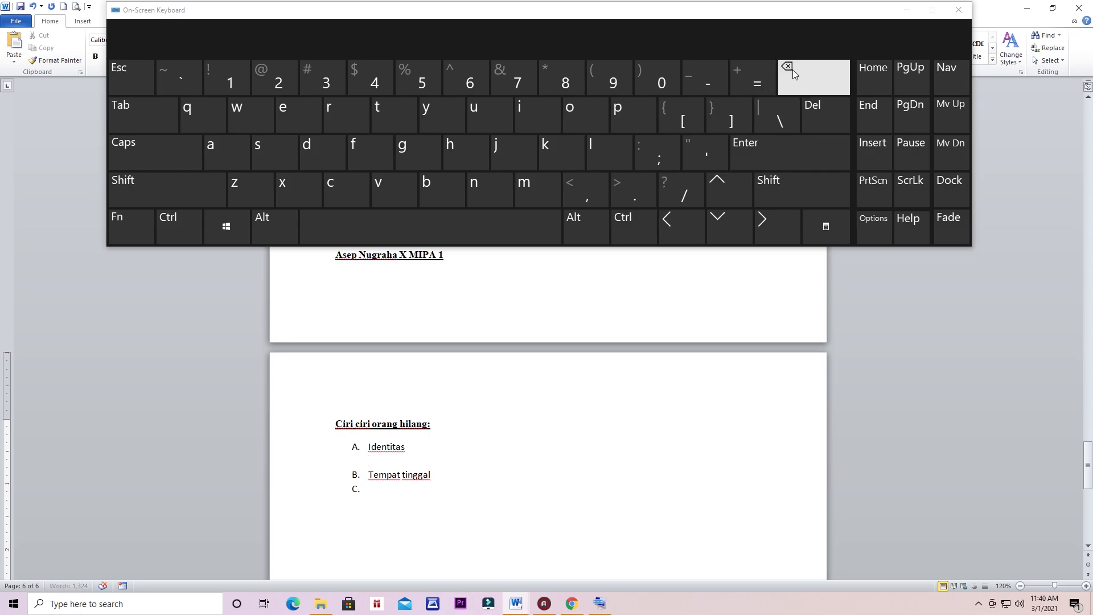
left_click(902, 11)
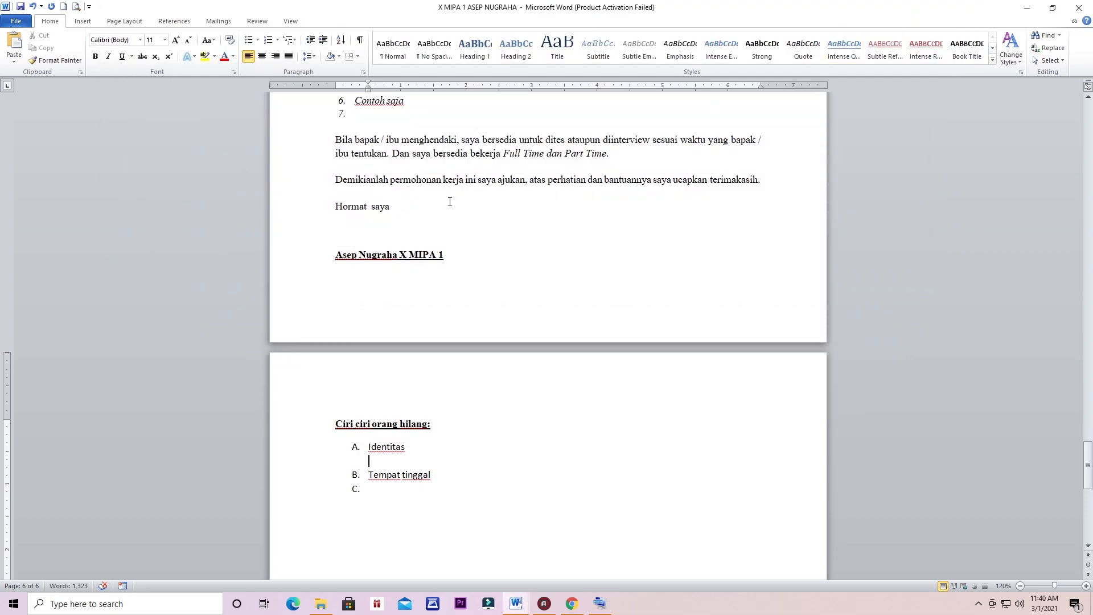
left_click(277, 39)
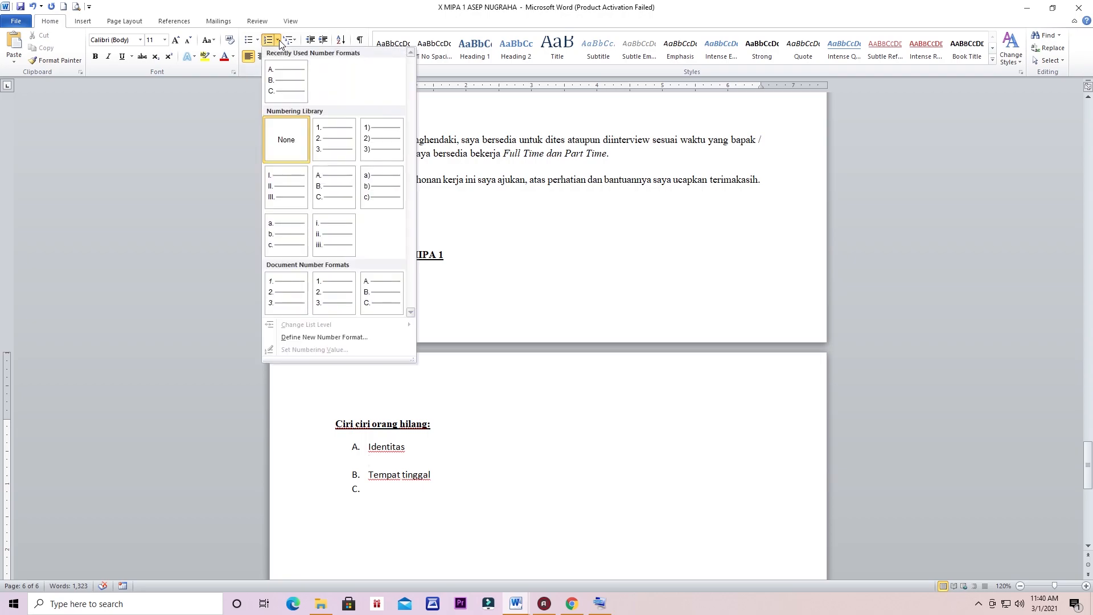
left_click(325, 135)
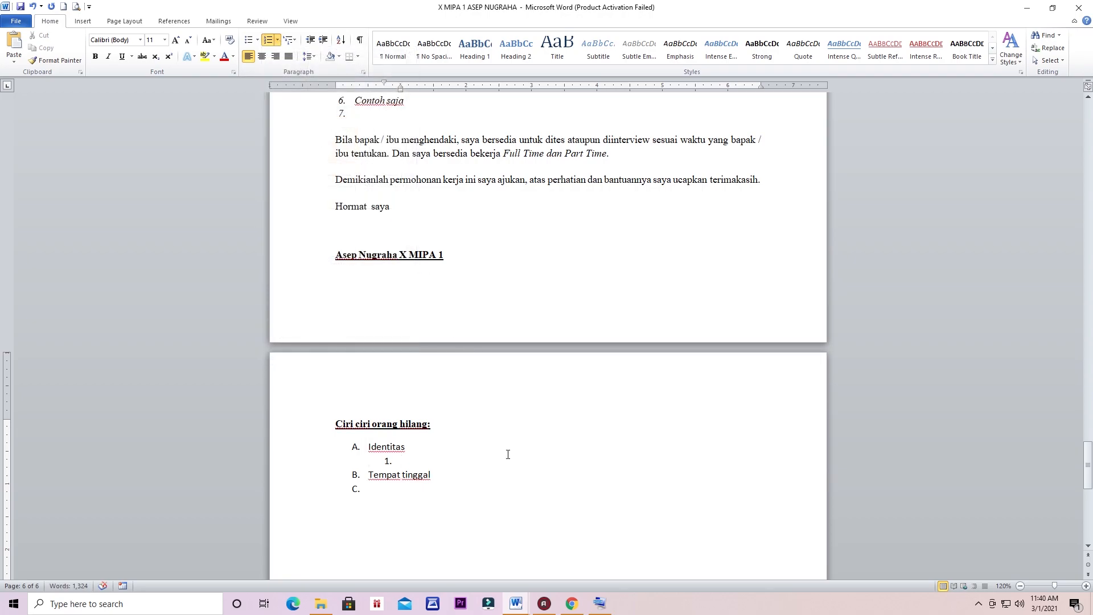
Step: Enter 'Nama:' and 'Tinggi:' as sub-items 1 and 2, leaving an empty item 3
type("Nama:")
left_click(600, 603)
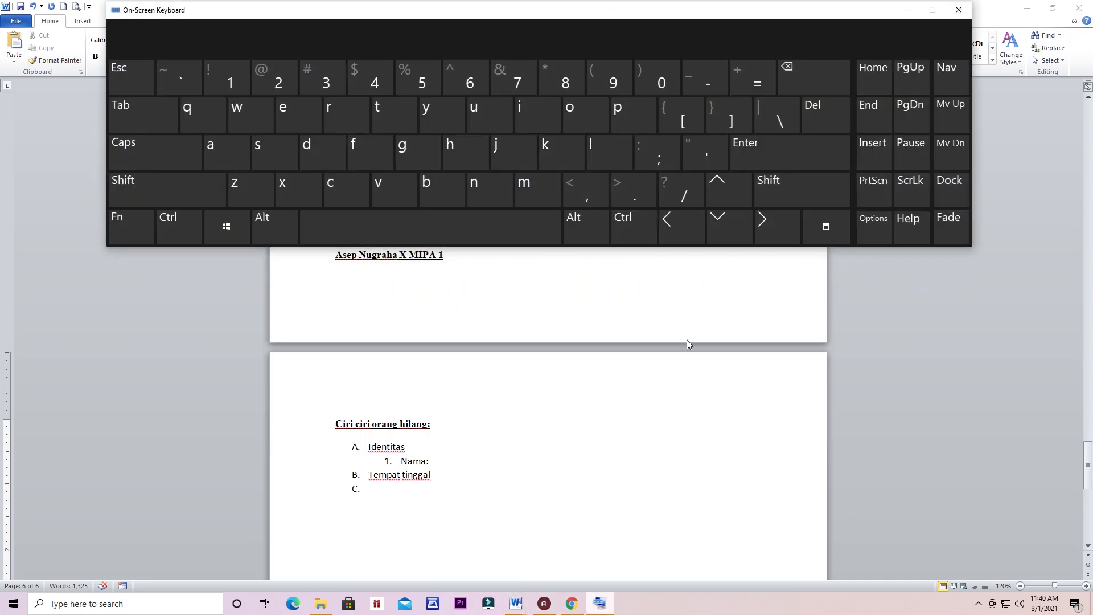
left_click(793, 158)
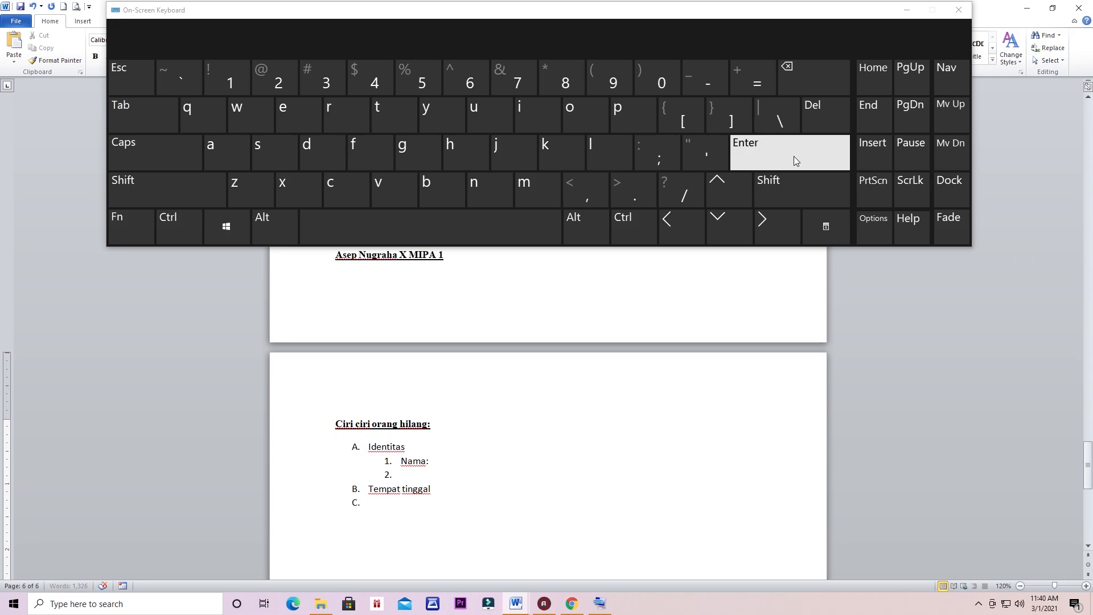
type("Tinggi:")
left_click(794, 156)
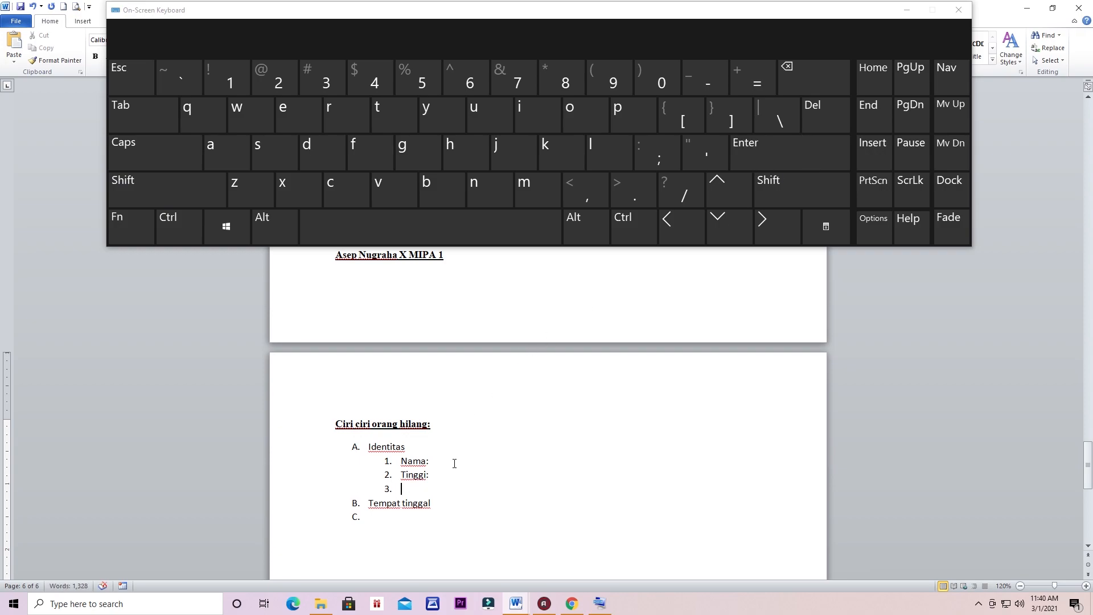
Step: Hide the on-screen keyboard and scroll back over the page 5 Lamaran Pekerjaan letter signed 'X MIPA 1'
scroll(550, 464, "up", 2)
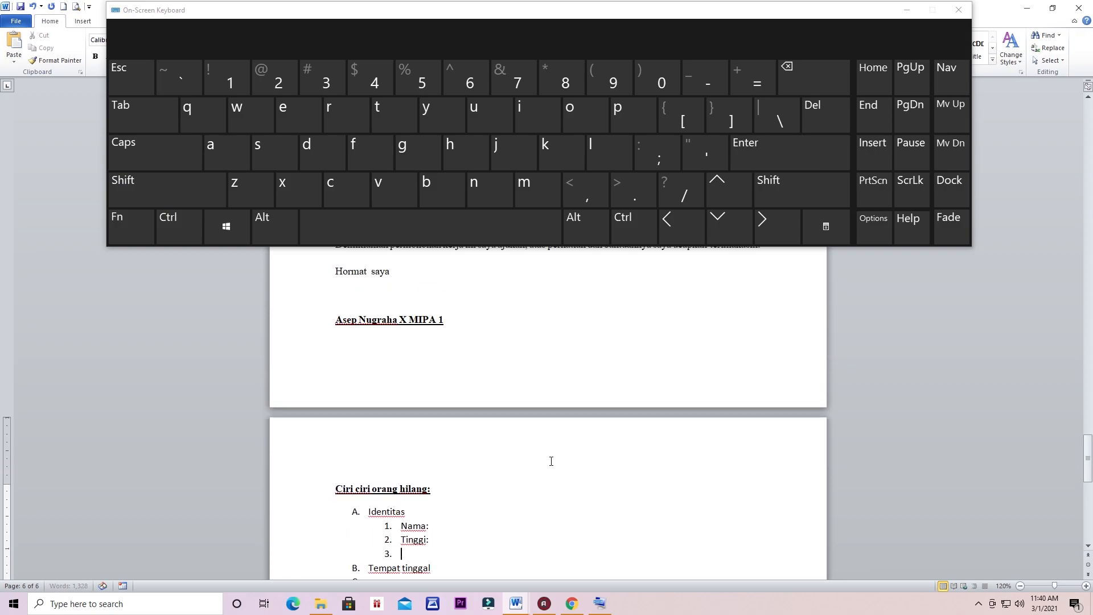
left_click(910, 14)
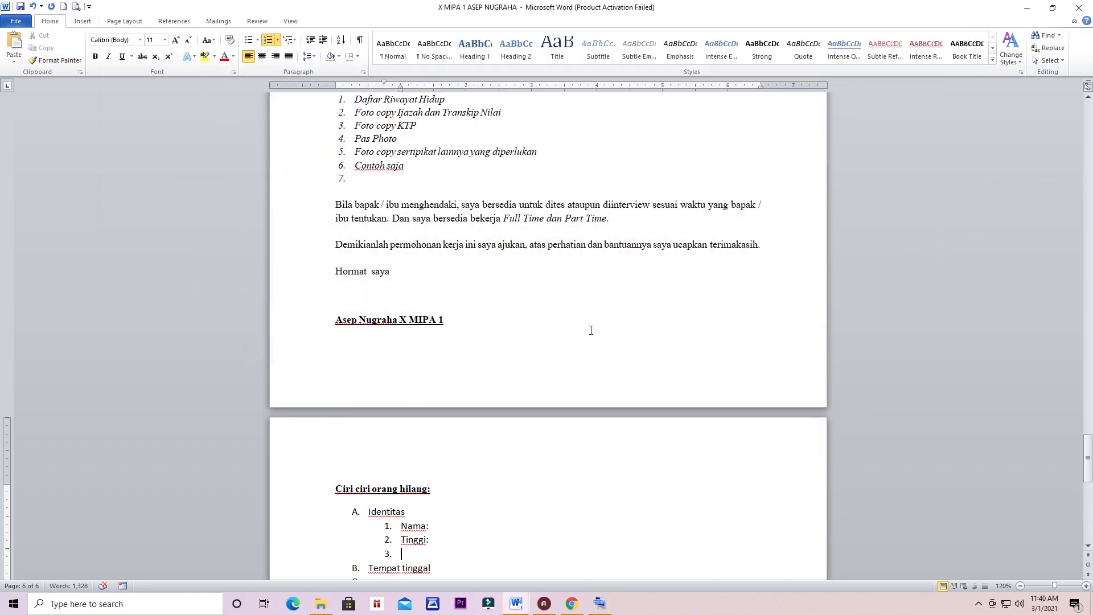
scroll(591, 327, "up", 3)
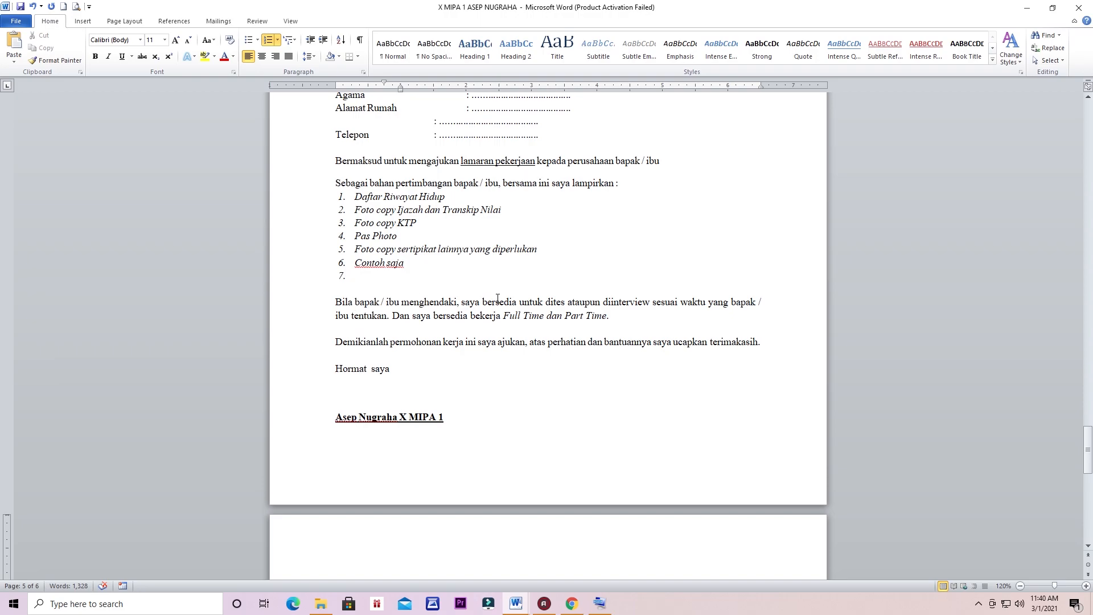
scroll(462, 378, "up", 1)
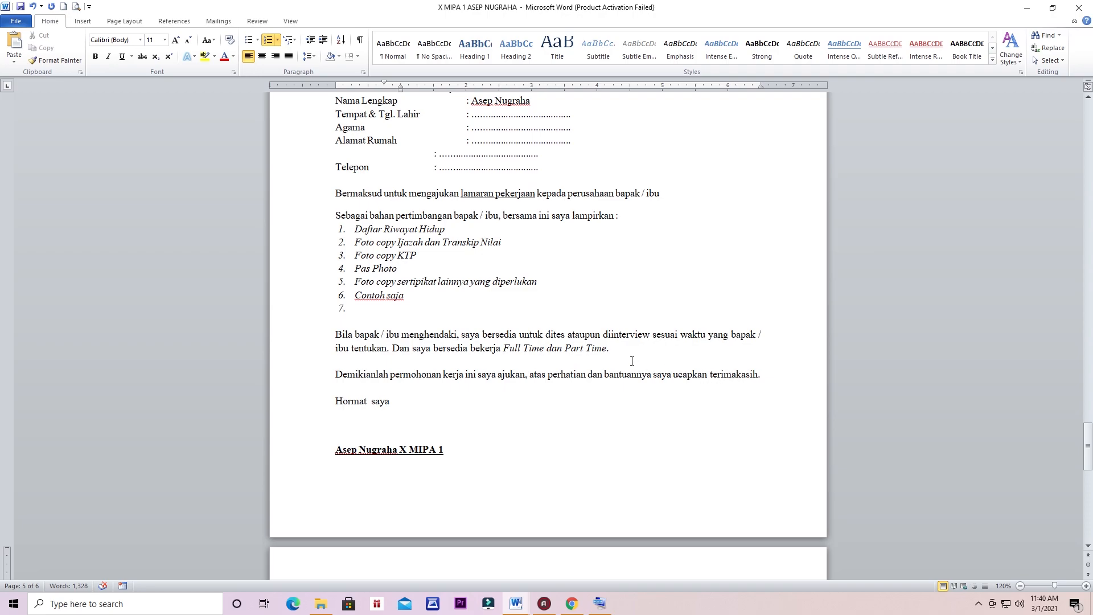
scroll(638, 361, "up", 6)
scroll(586, 349, "up", 5)
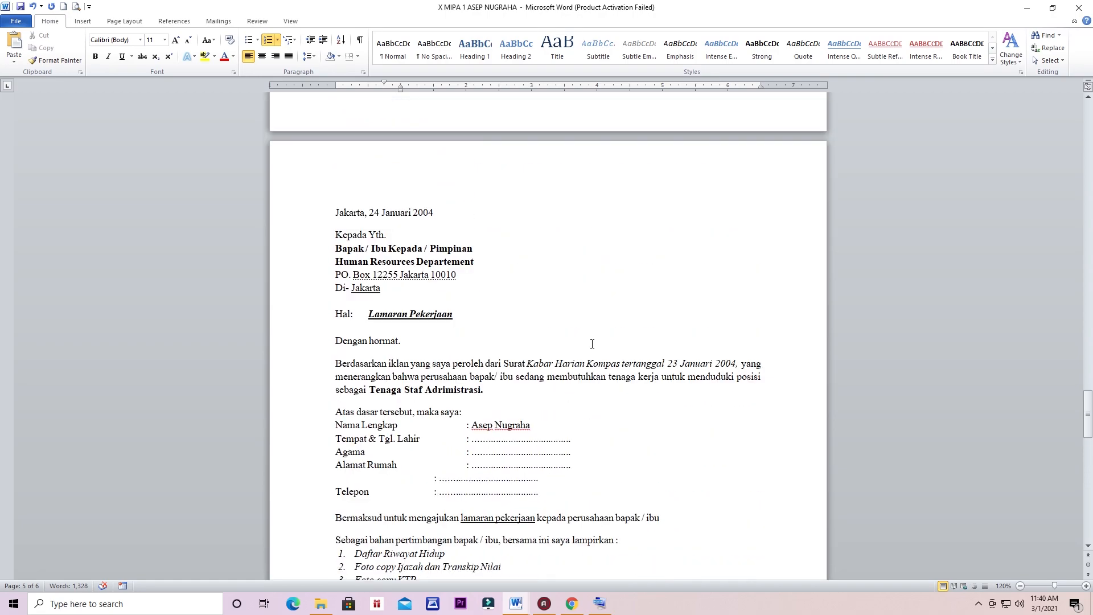
scroll(593, 344, "down", 5)
scroll(593, 344, "down", 4)
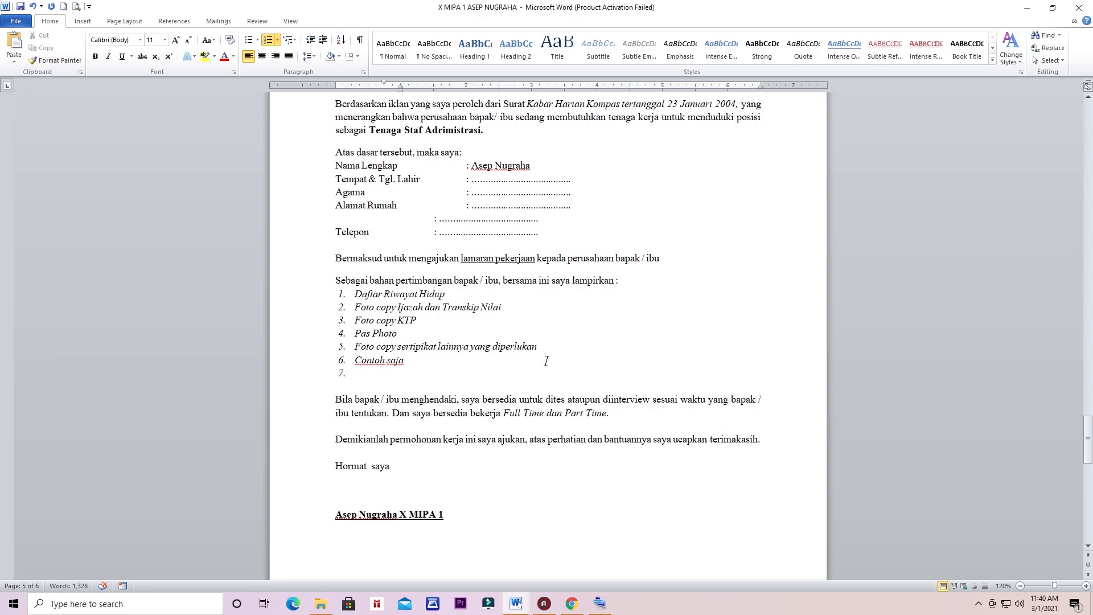
scroll(626, 503, "down", 3)
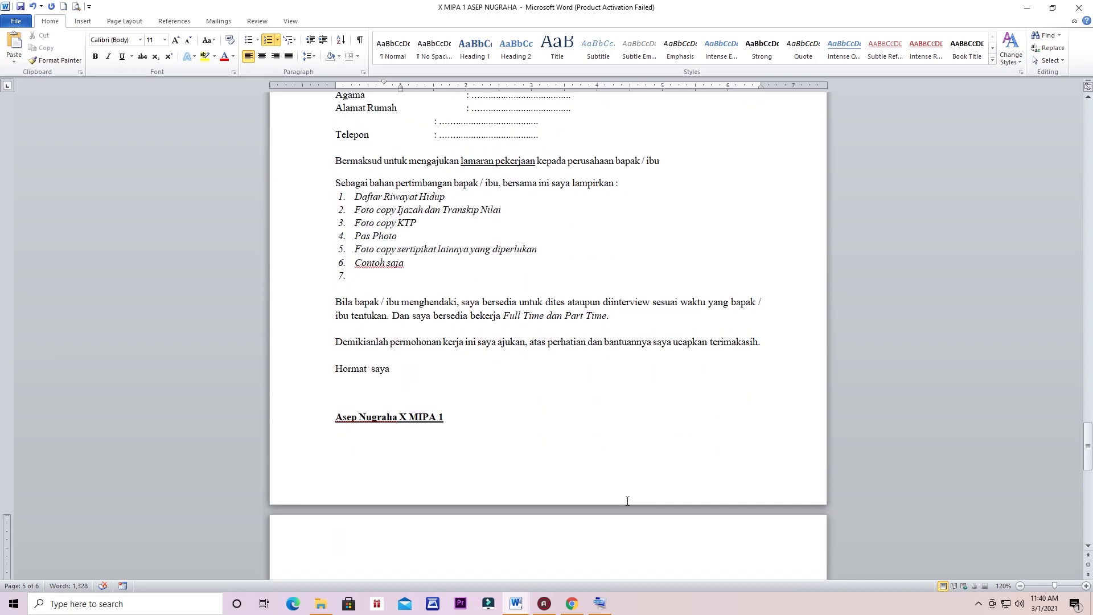
scroll(627, 500, "up", 5)
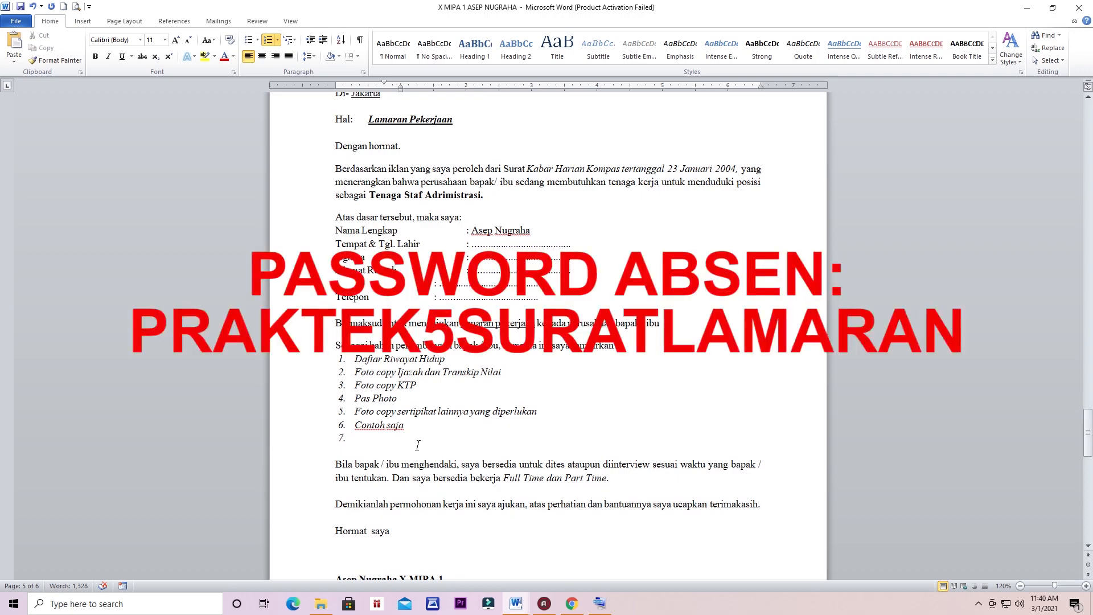
Step: Show the praktikum word.docx preview in Google Drive and scroll to where Tugas Praktekum 2 begins
left_click(571, 604)
scroll(633, 407, "down", 8)
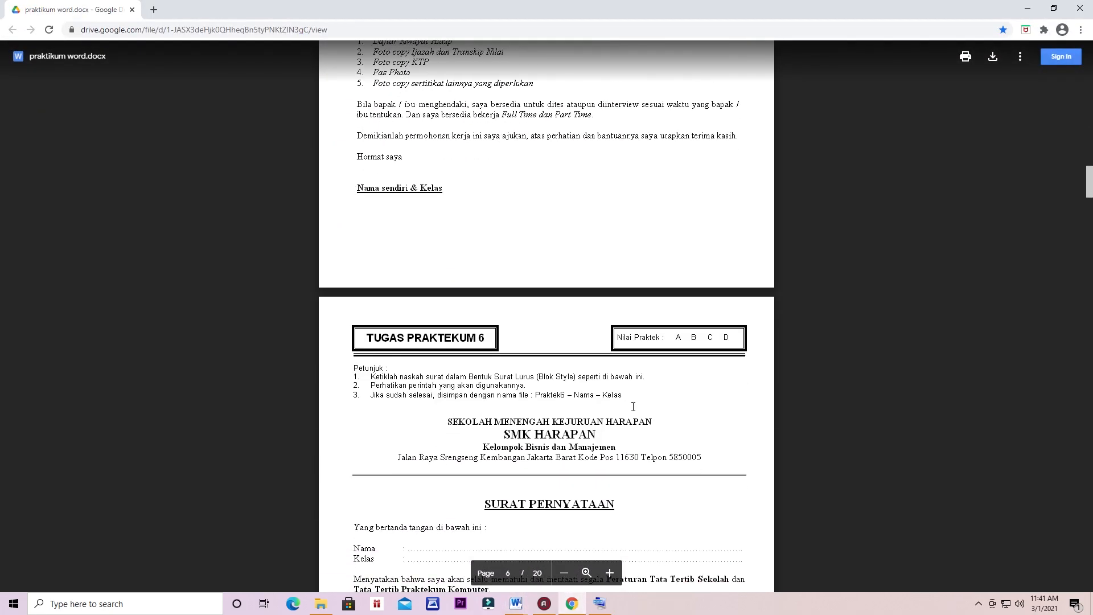
left_click_drag(1090, 177, 1090, 59)
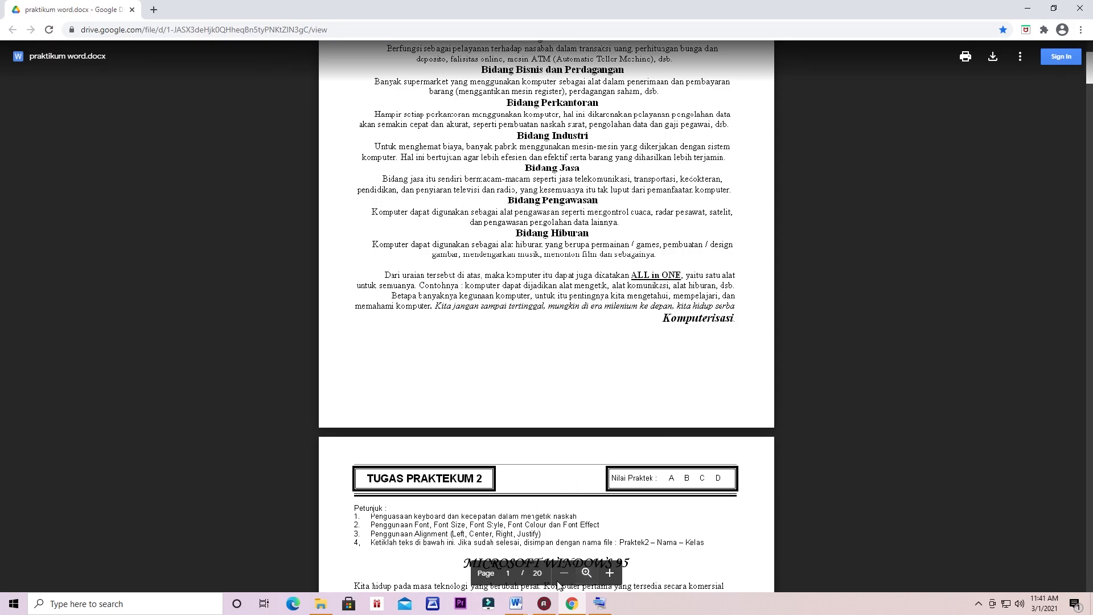
mouse_move(524, 608)
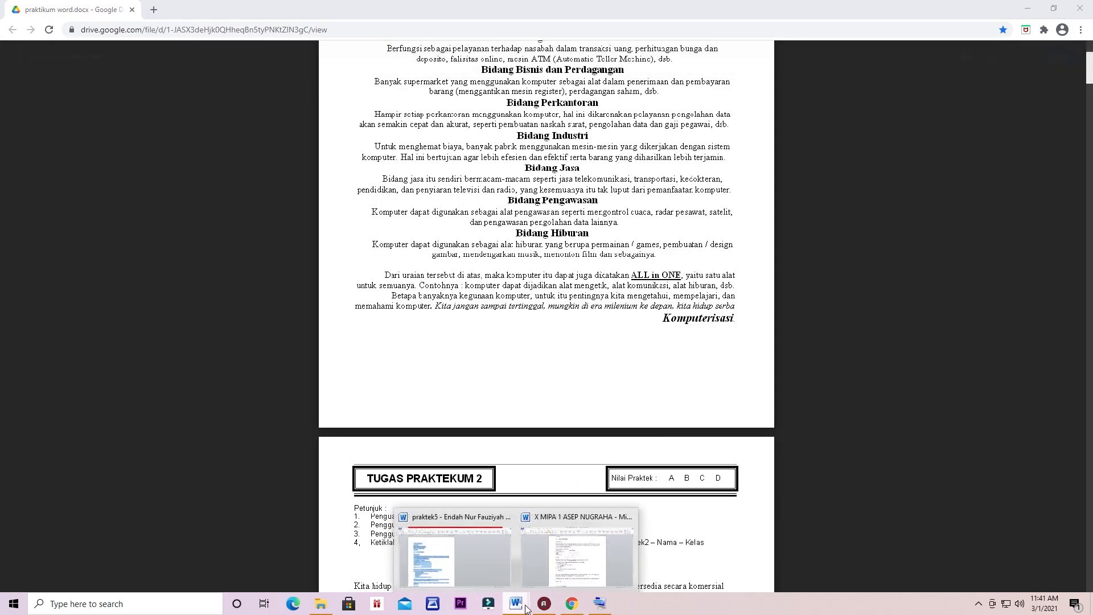